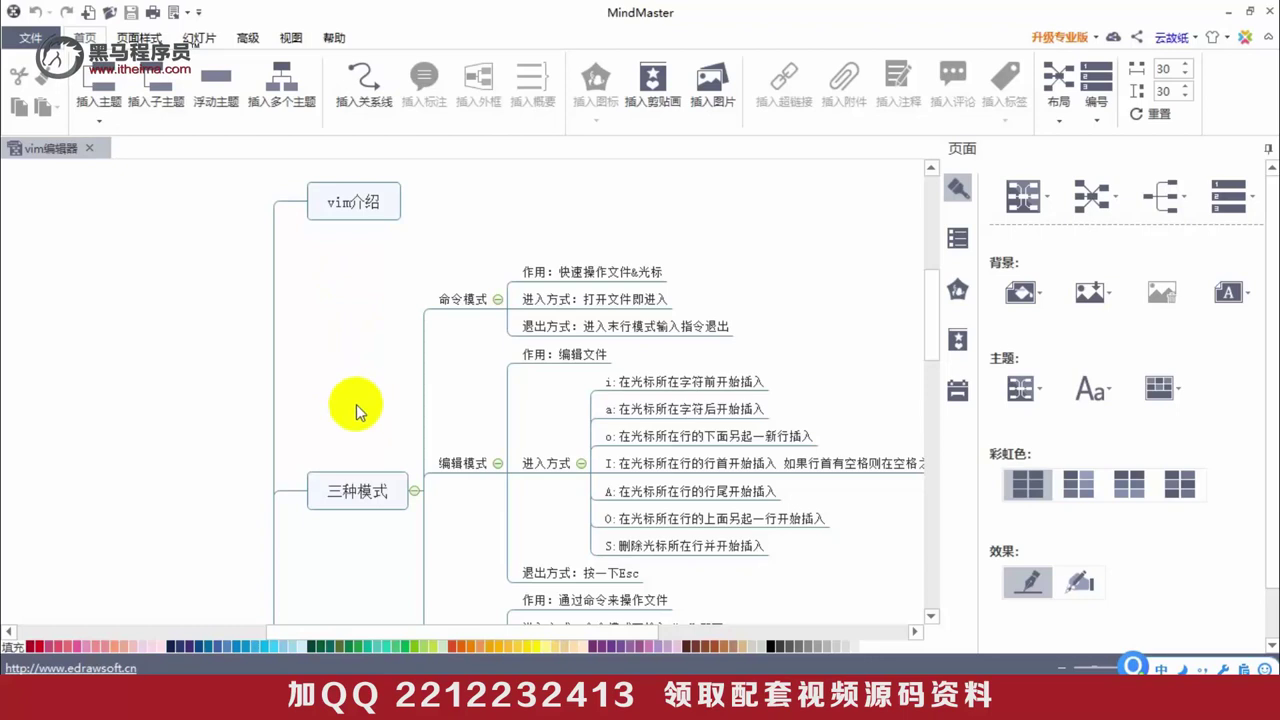
# Scroll through the vim mind map, then bring up the Word notes.
pyautogui.scroll(-2, 352, 414)
pyautogui.scroll(-2, 352, 416)
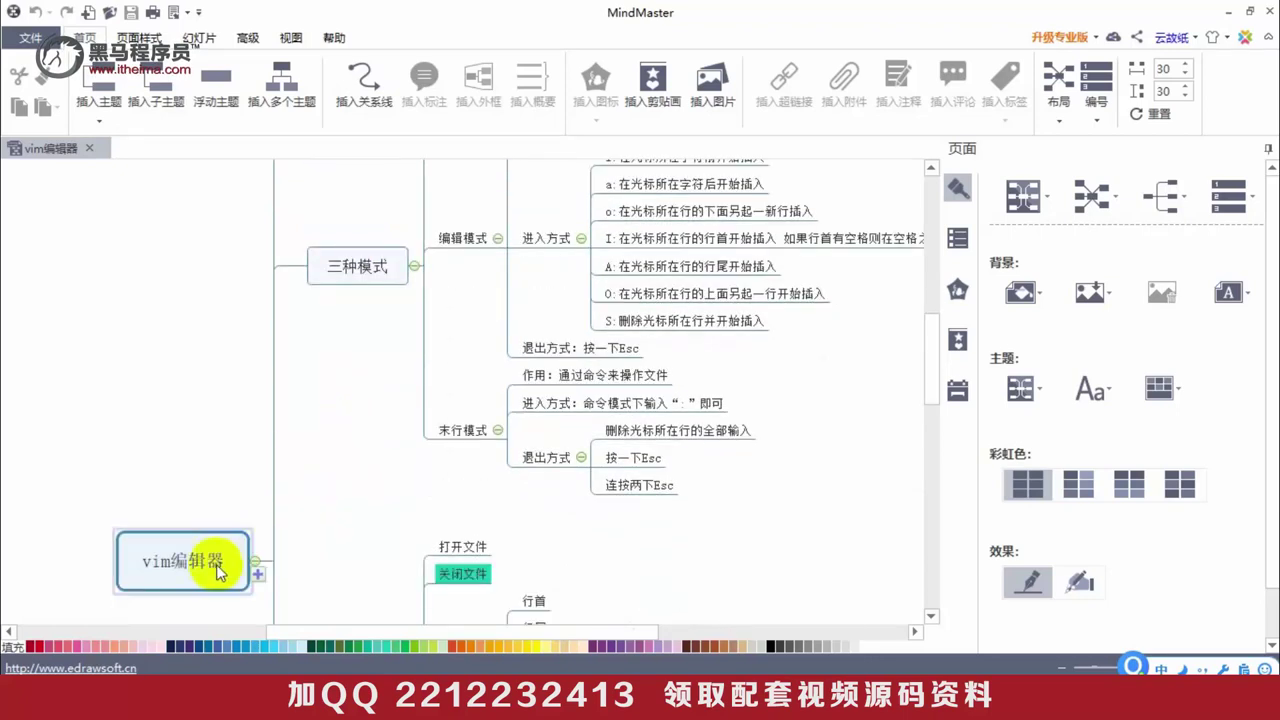
pyautogui.scroll(2, 356, 474)
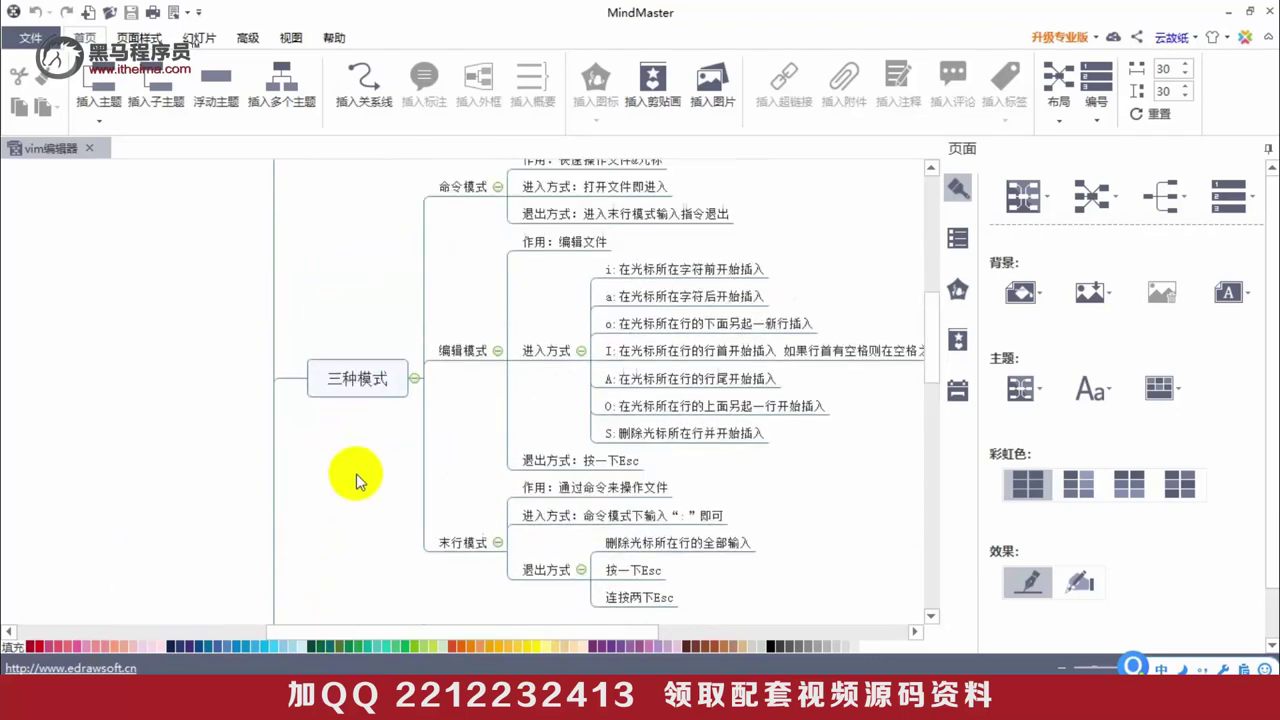
pyautogui.scroll(2, 343, 425)
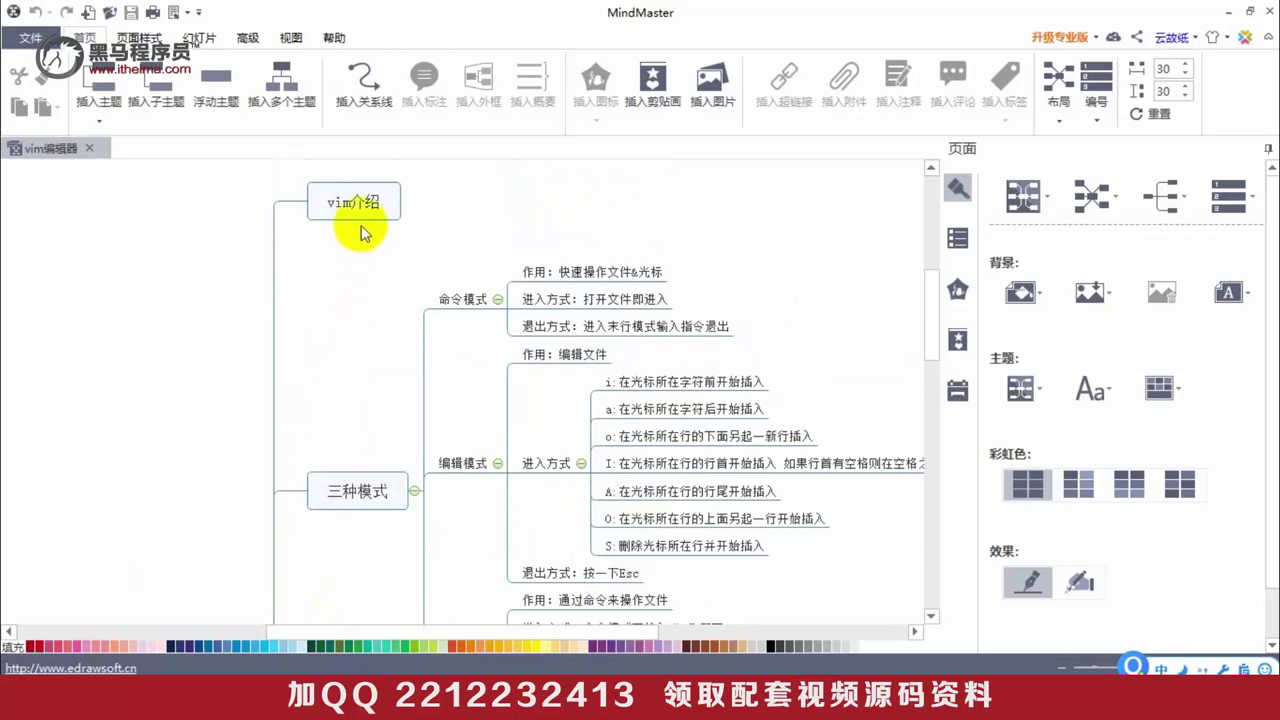
pyautogui.scroll(-1, 355, 300)
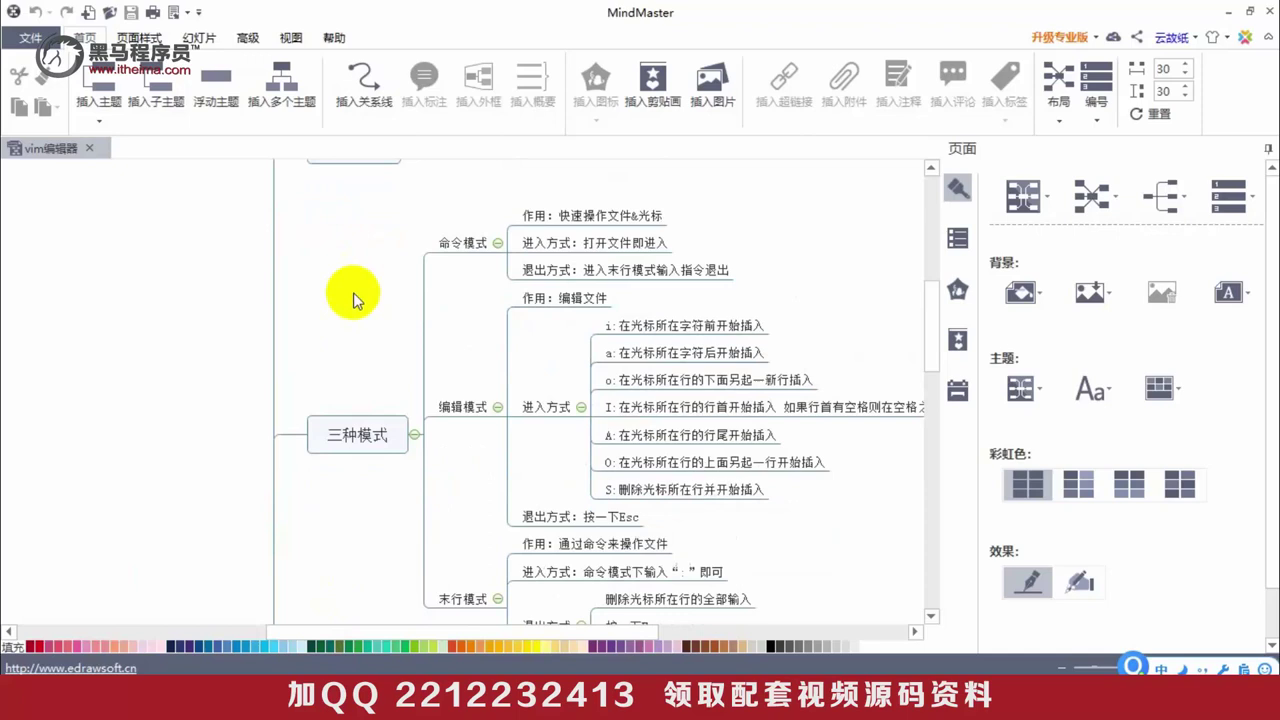
pyautogui.scroll(-2, 355, 300)
pyautogui.scroll(-2, 340, 370)
pyautogui.scroll(-3, 337, 386)
pyautogui.scroll(-1, 335, 390)
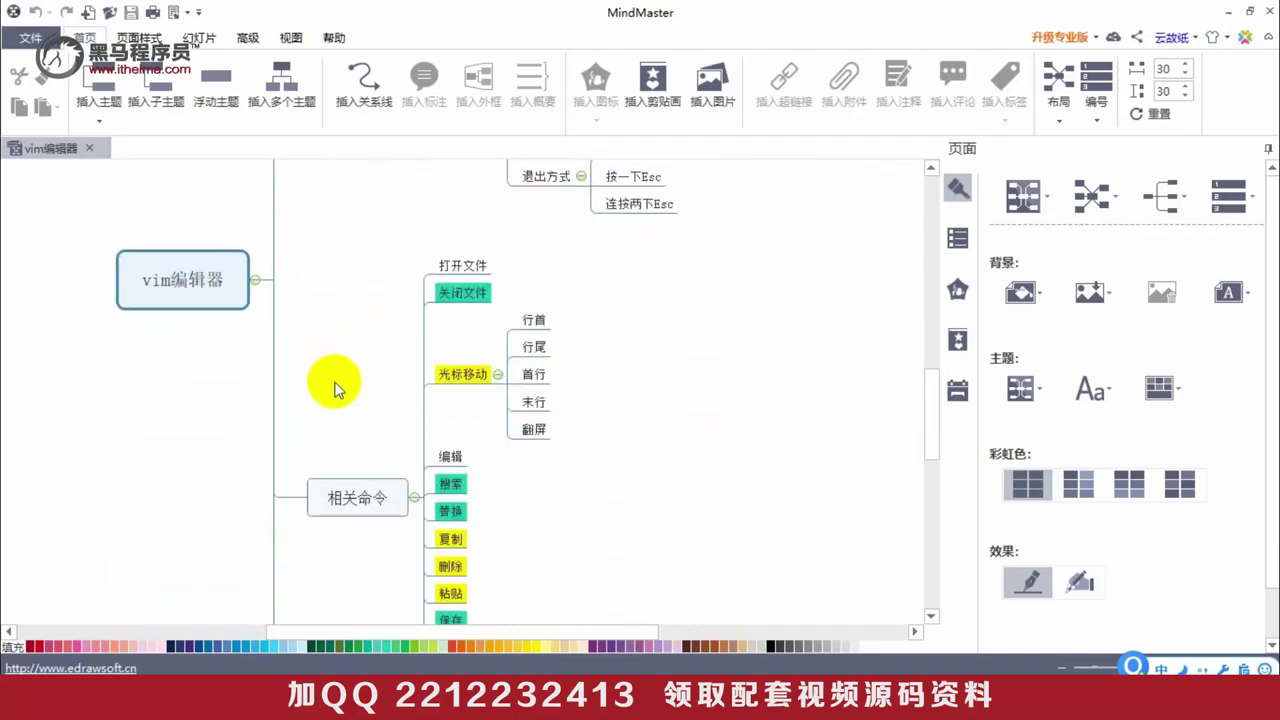
pyautogui.scroll(-2, 335, 390)
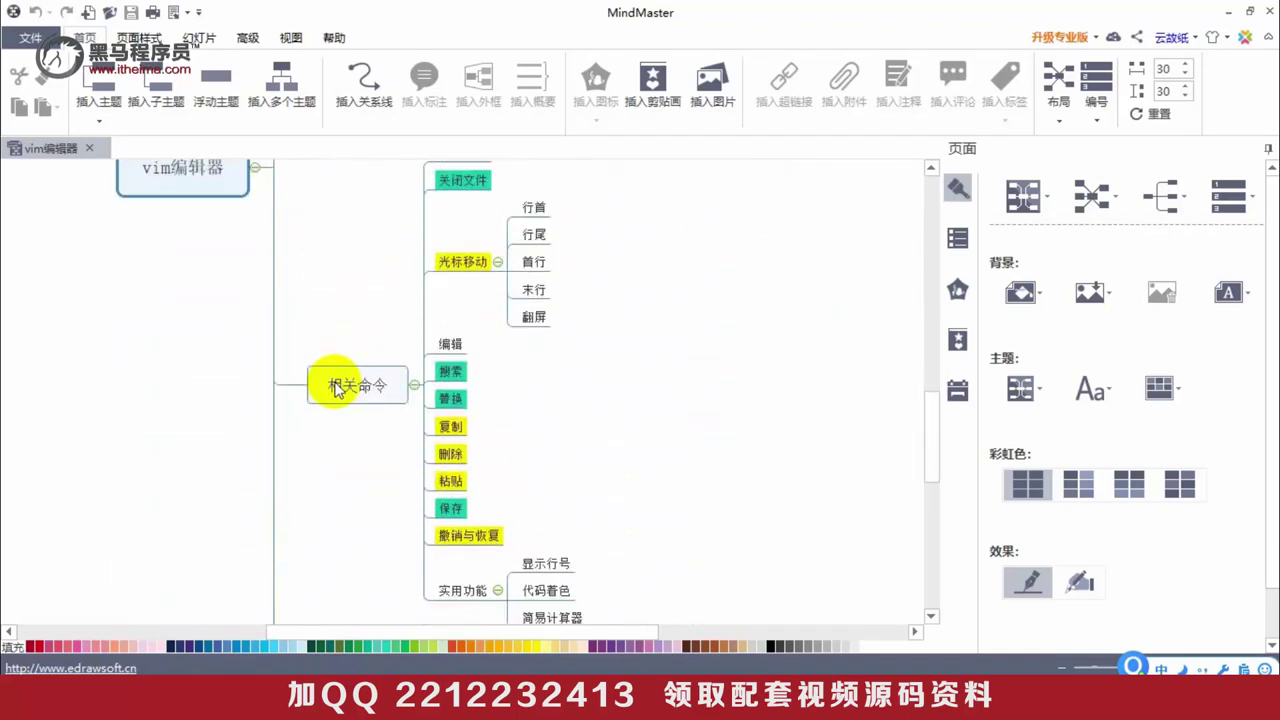
pyautogui.scroll(-2, 336, 392)
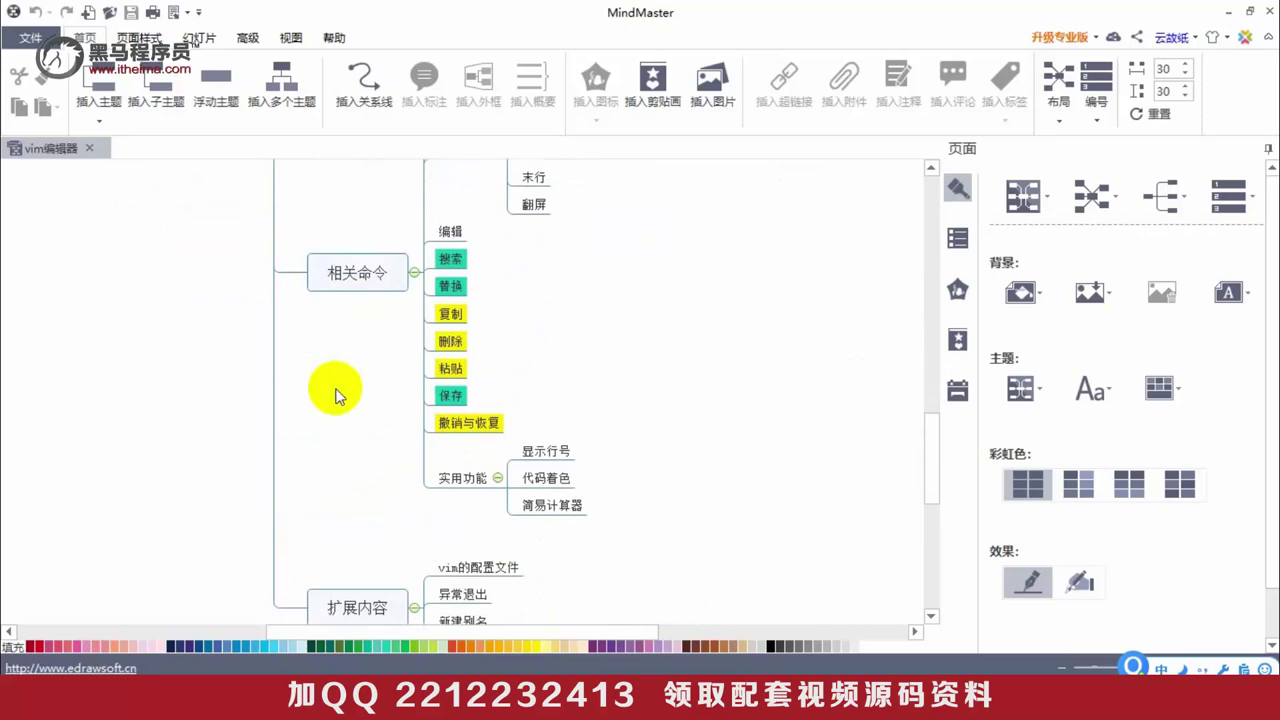
pyautogui.scroll(3, 335, 393)
pyautogui.scroll(4, 335, 393)
pyautogui.scroll(3, 335, 393)
pyautogui.scroll(3, 335, 393)
pyautogui.scroll(3, 335, 393)
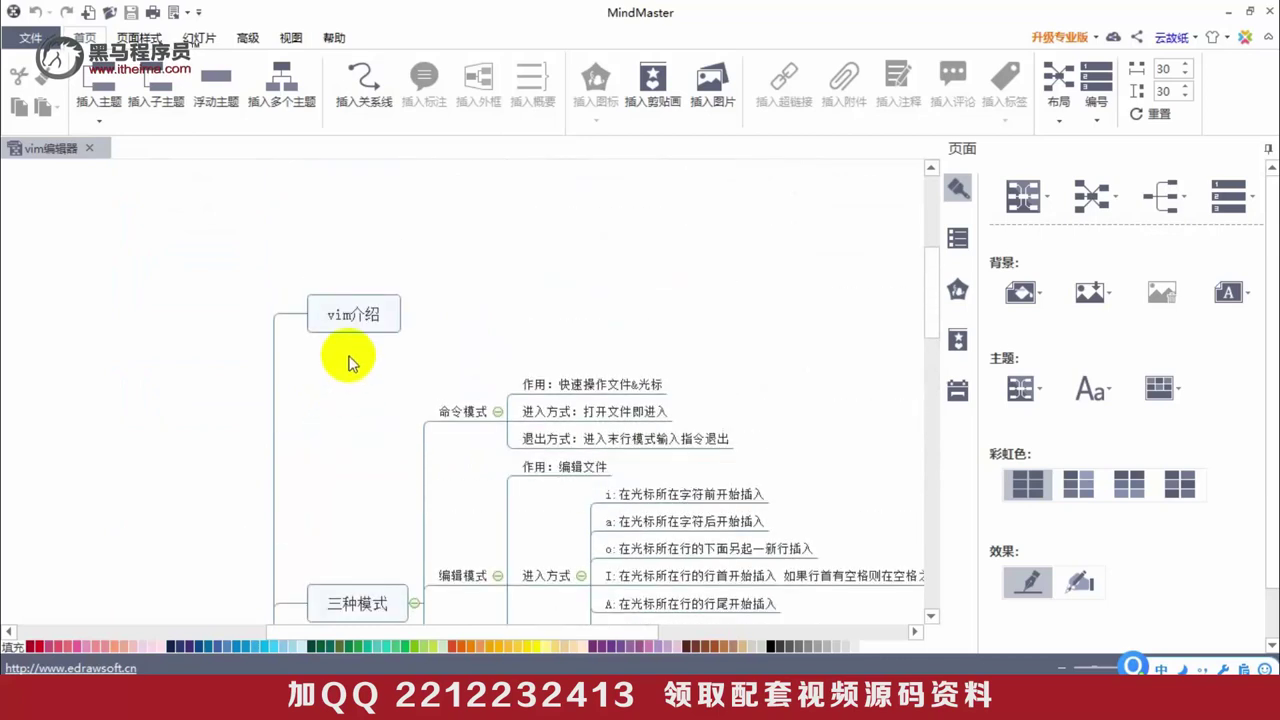
pyautogui.click(318, 700)
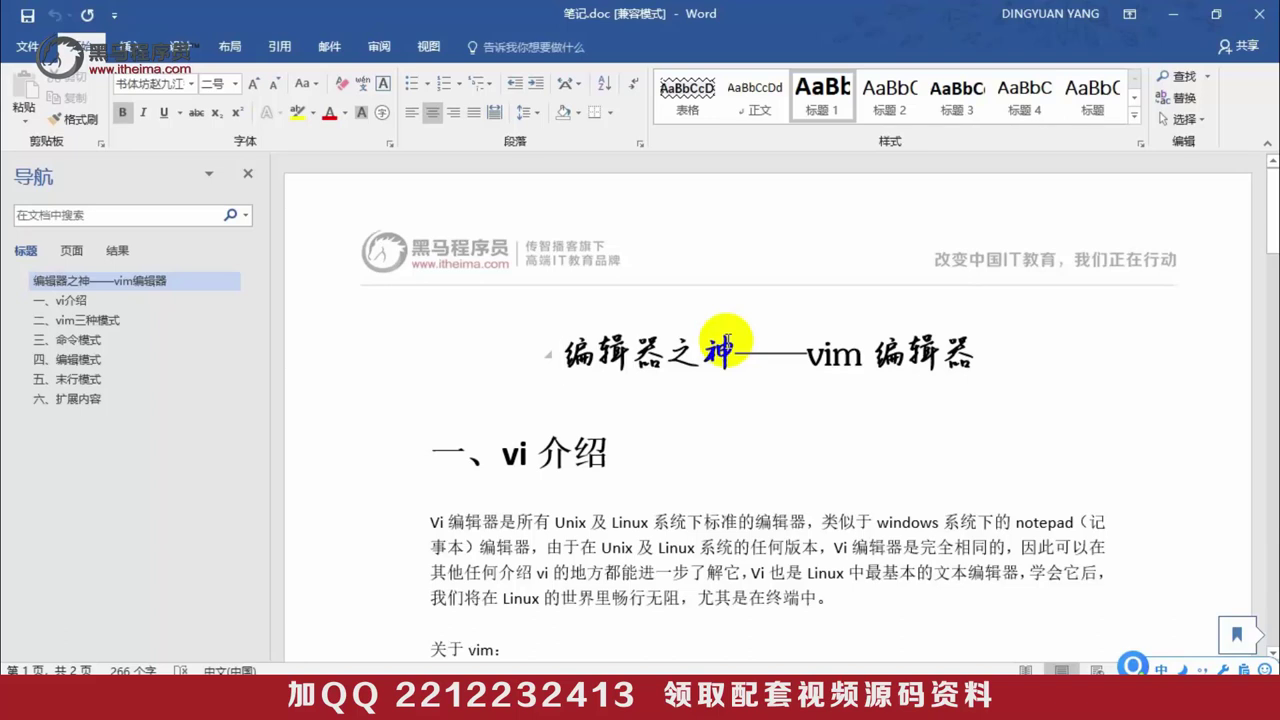
# Go back to the vim mind map and minimize it to reveal the desktop.
pyautogui.click(290, 700)
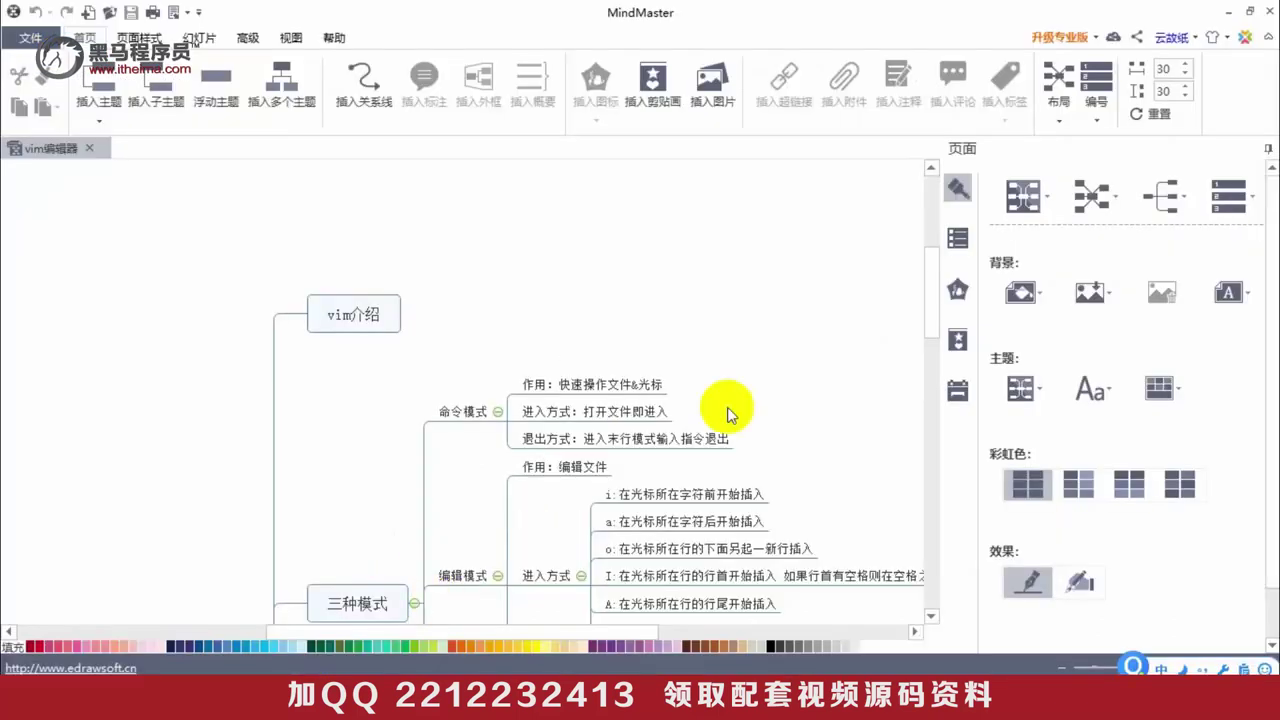
pyautogui.click(1228, 11)
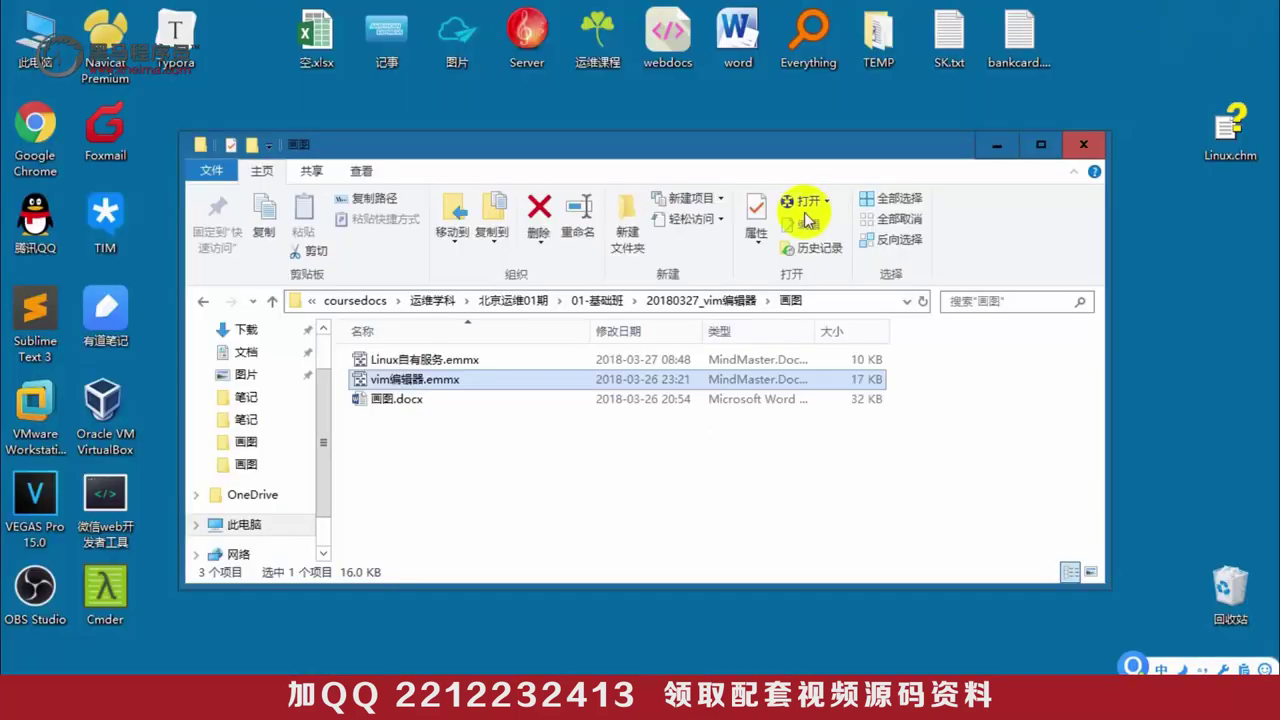
pyautogui.click(34, 316)
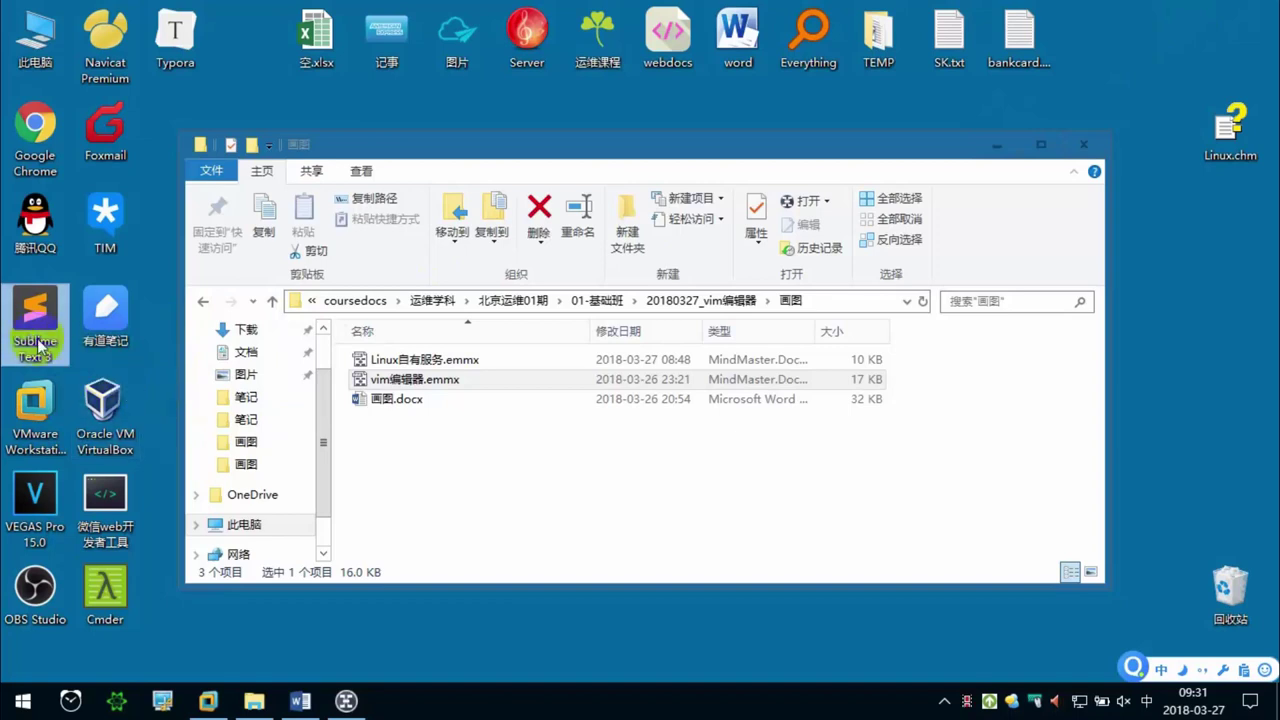
pyautogui.click(345, 700)
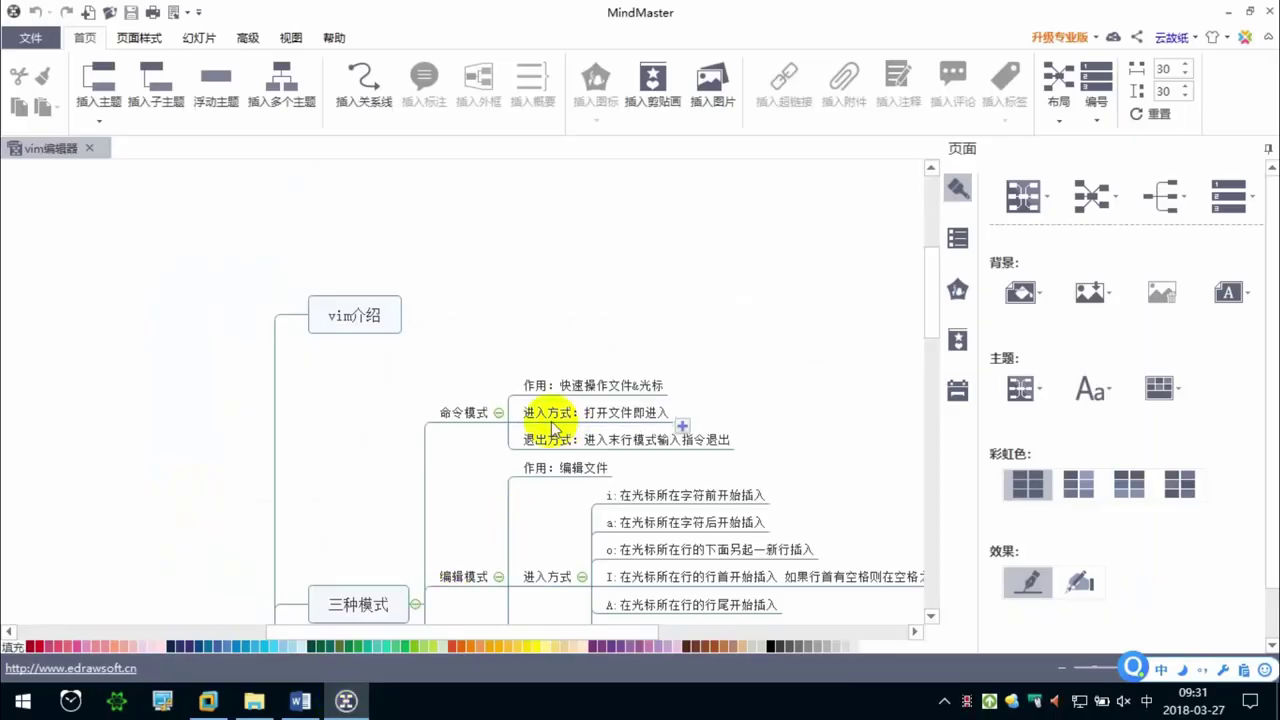
pyautogui.click(345, 700)
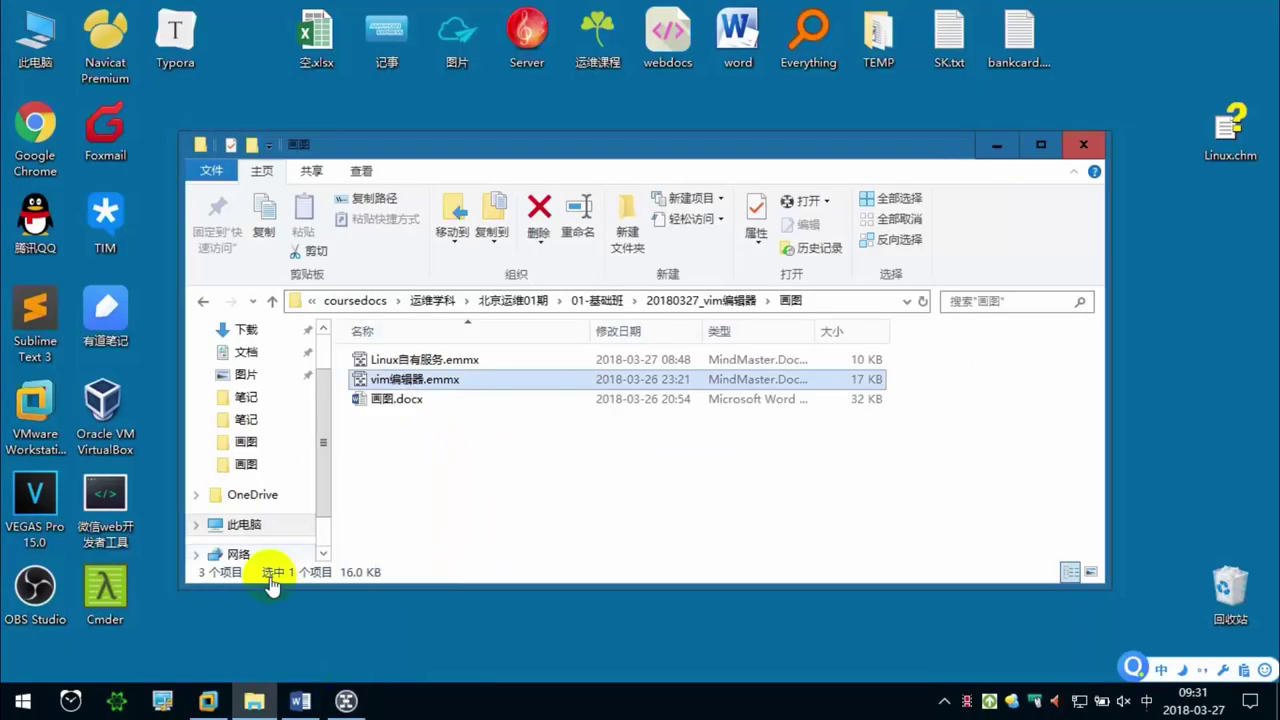
# Try launching Sublime Text from its desktop shortcut.
pyautogui.doubleClick(34, 316)
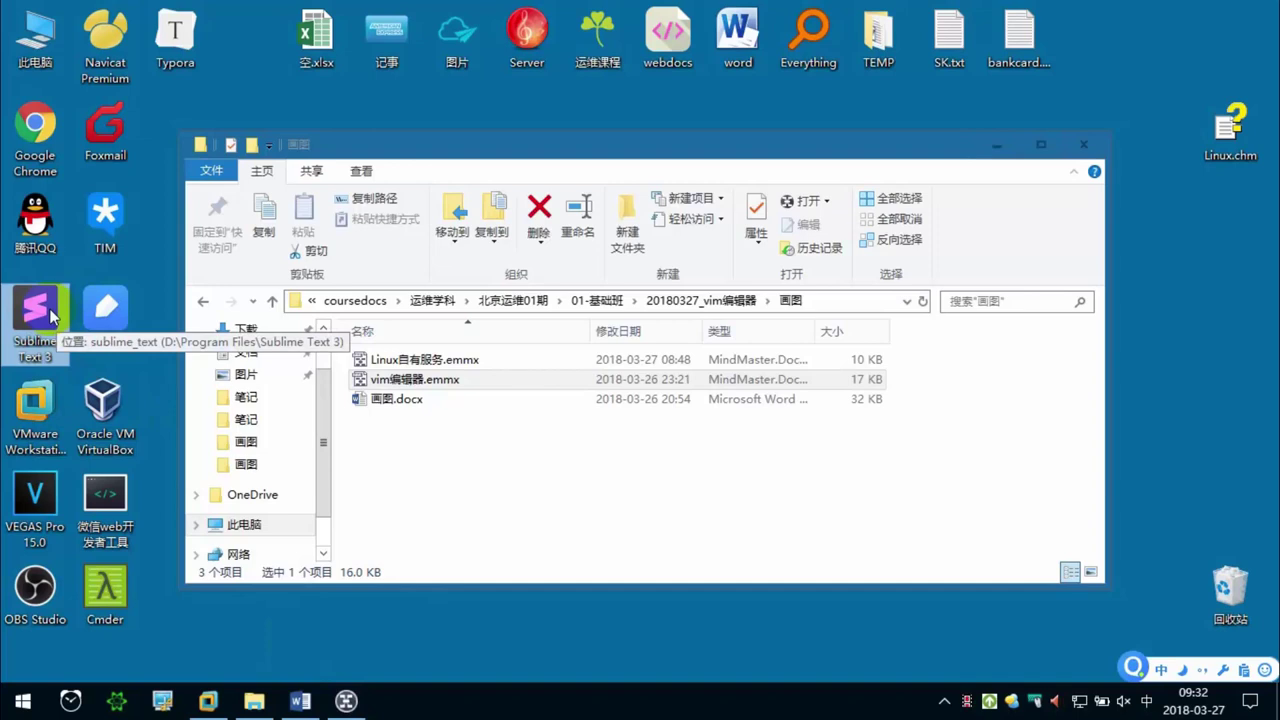
pyautogui.click(79, 335)
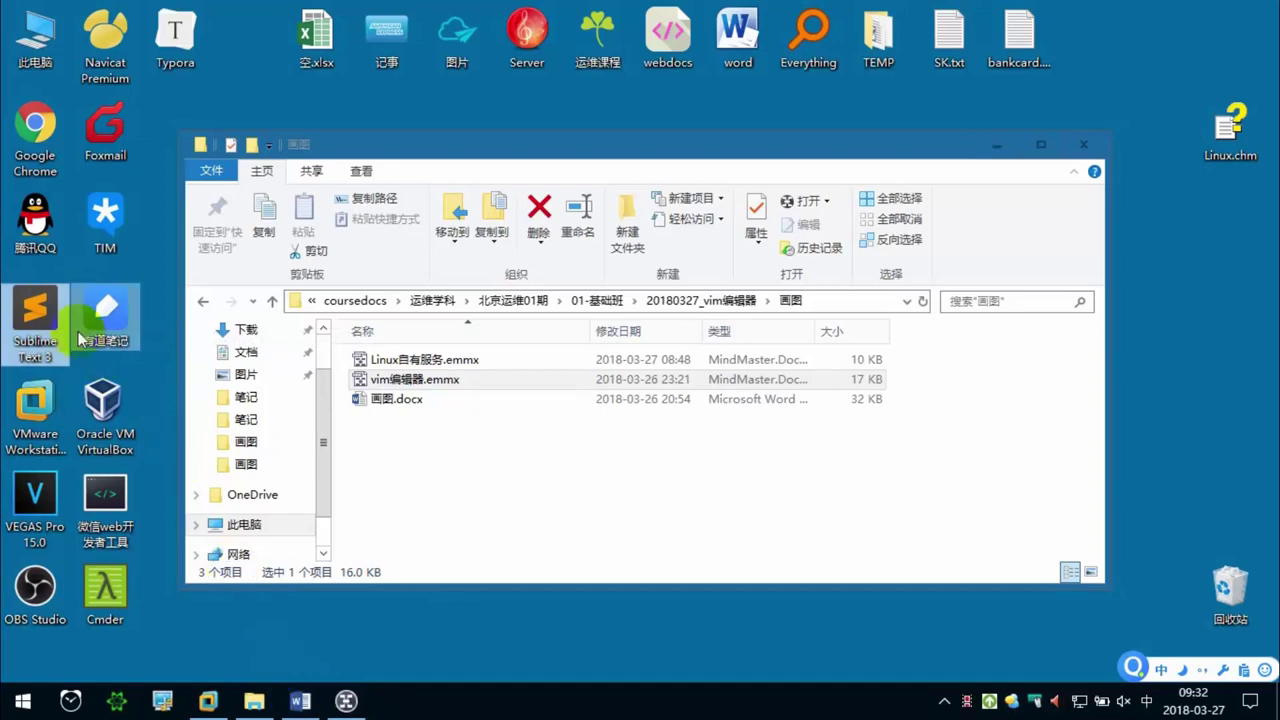
pyautogui.click(44, 310)
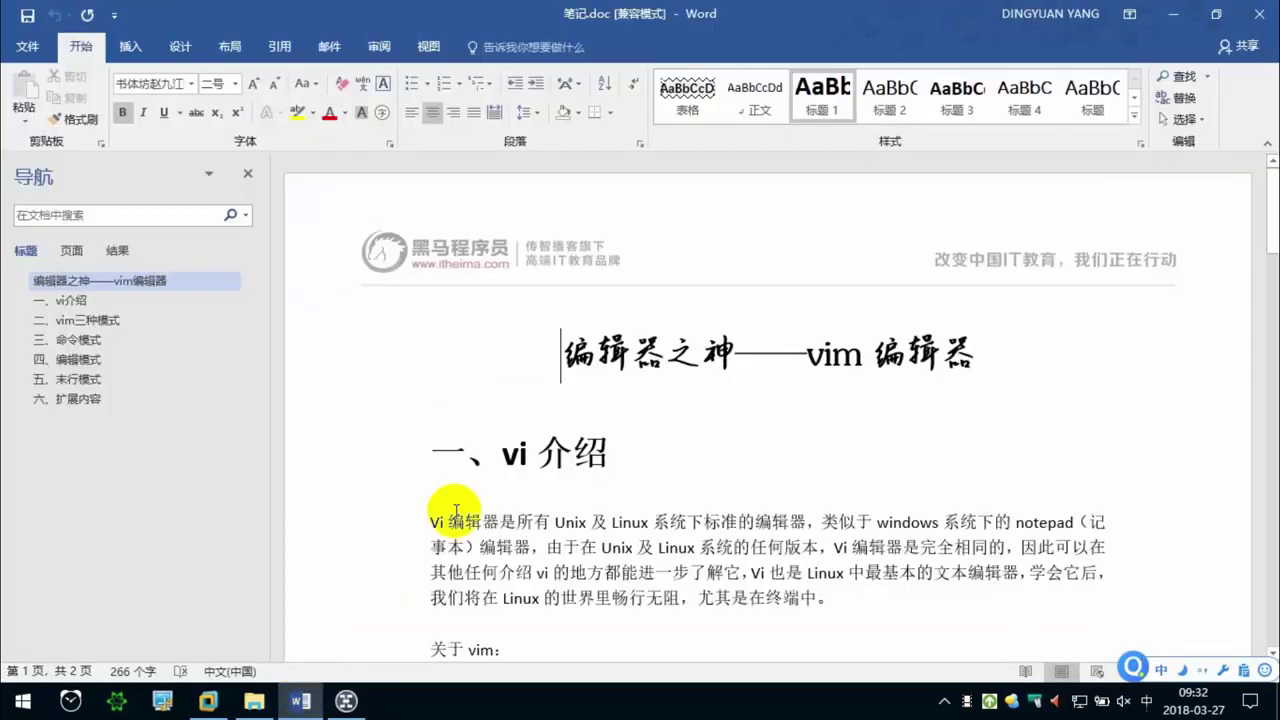
pyautogui.scroll(-3, 455, 512)
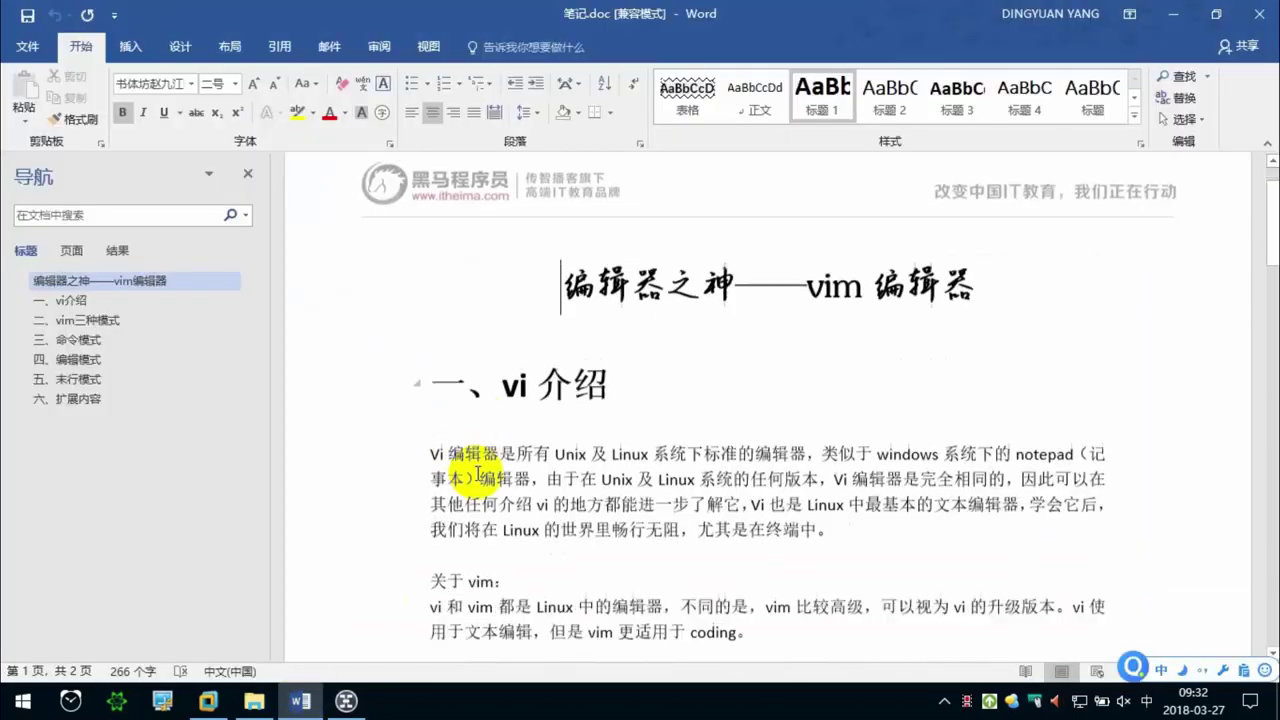
pyautogui.doubleClick(510, 290)
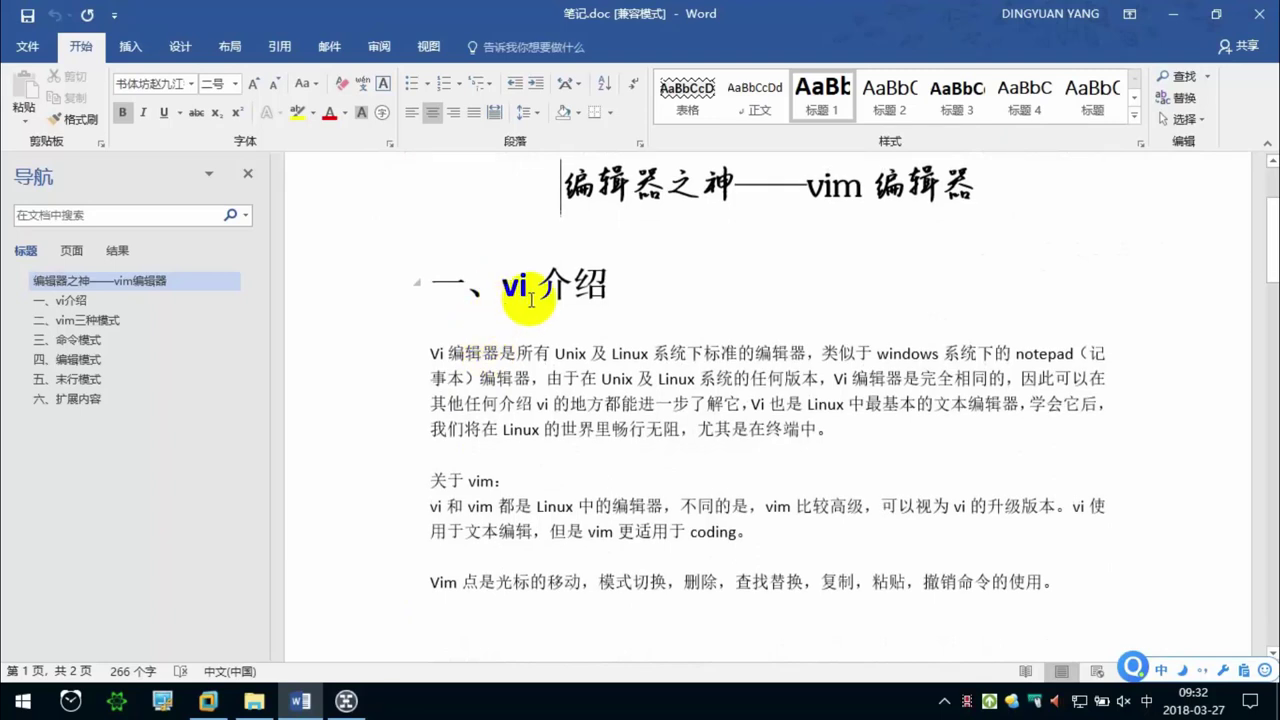
pyautogui.click(835, 185)
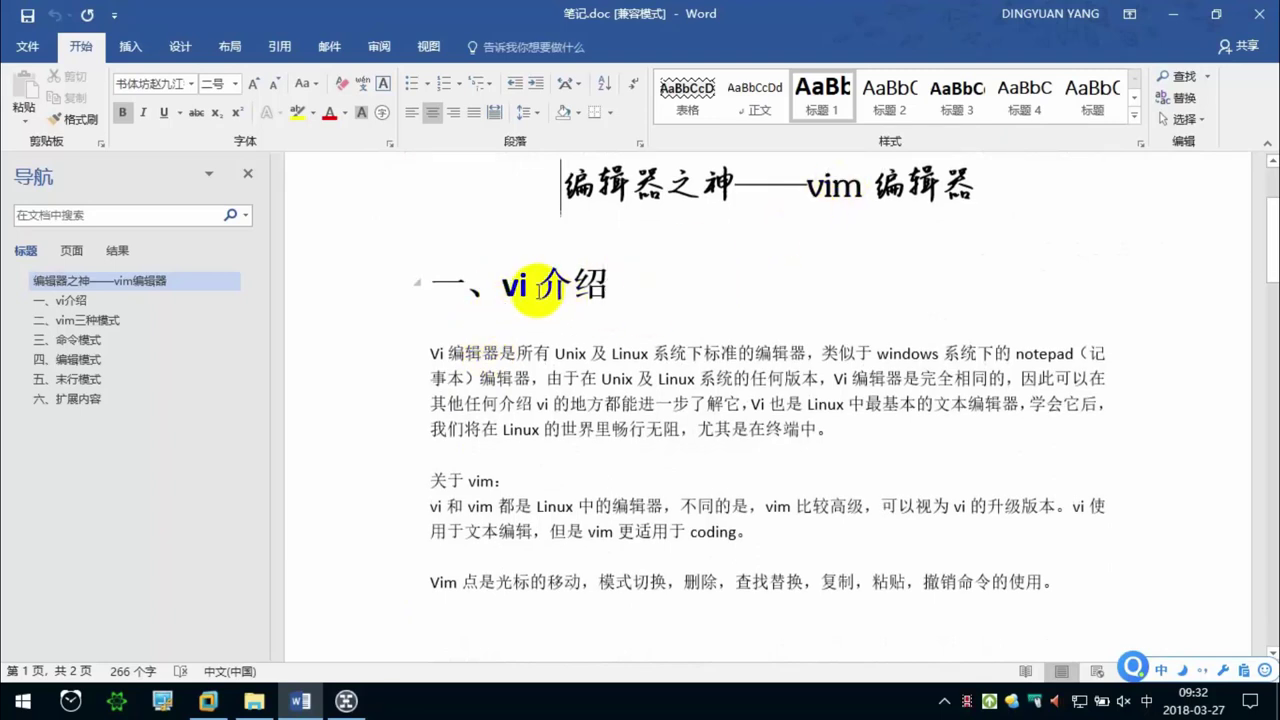
pyautogui.scroll(-1, 537, 290)
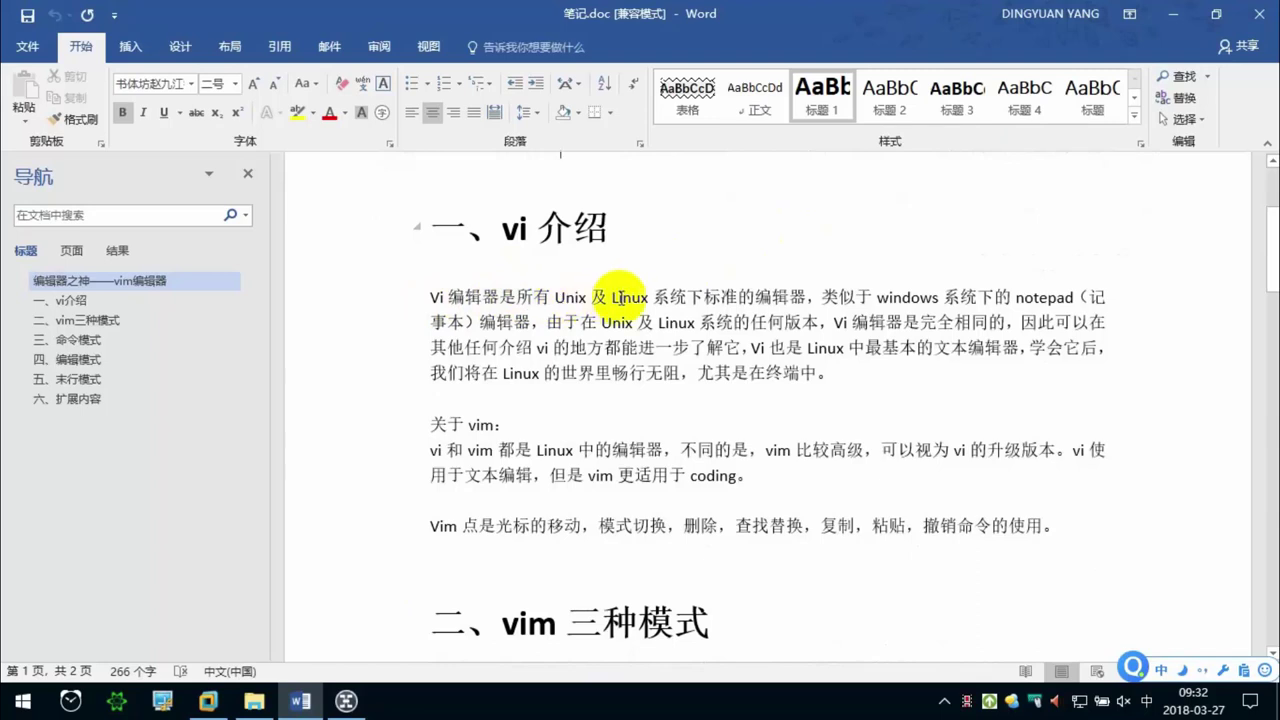
pyautogui.click(808, 297)
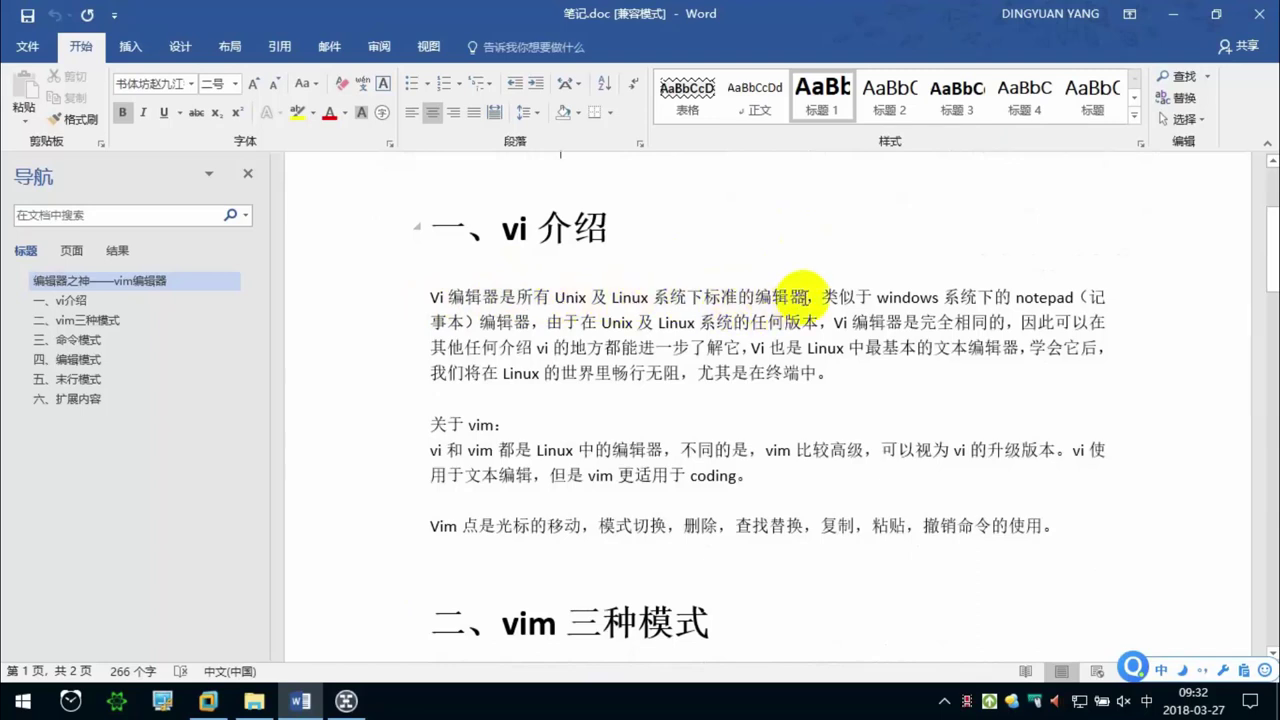
pyautogui.doubleClick(572, 298)
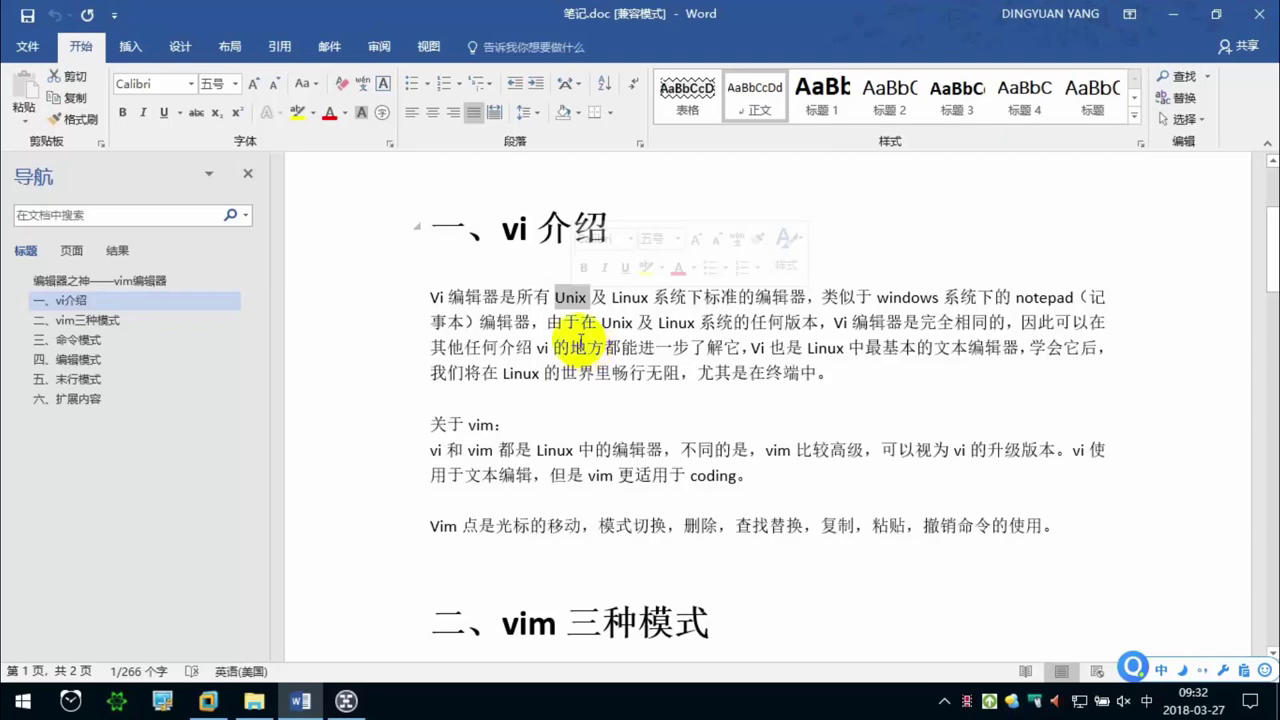
pyautogui.click(463, 298)
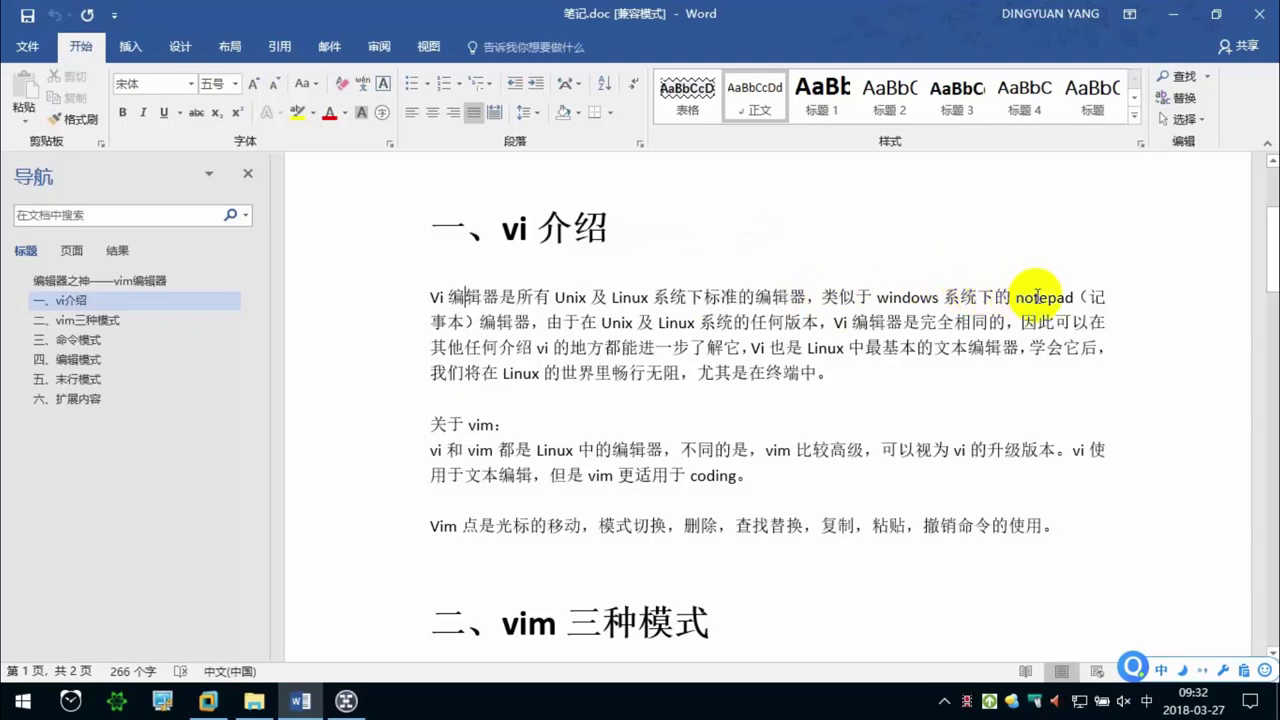
pyautogui.click(300, 700)
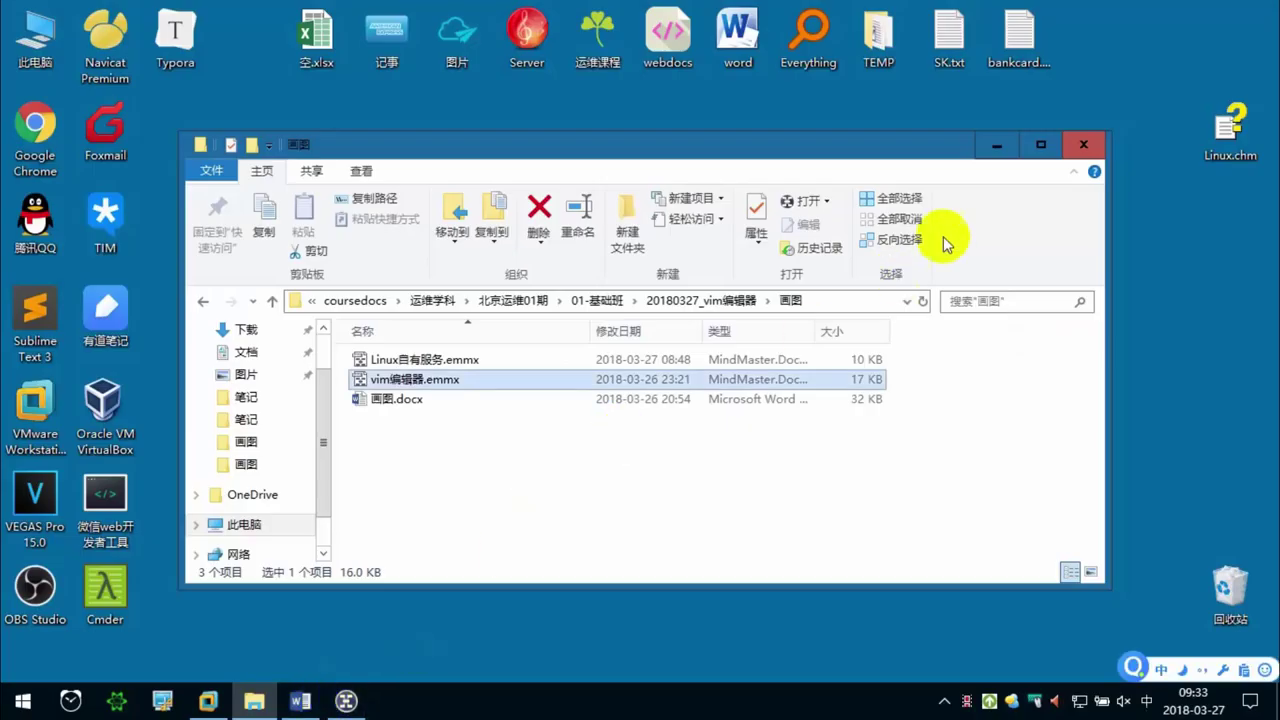
# Clear the desktop and launch Notepad through the Run prompt.
pyautogui.click(990, 148)
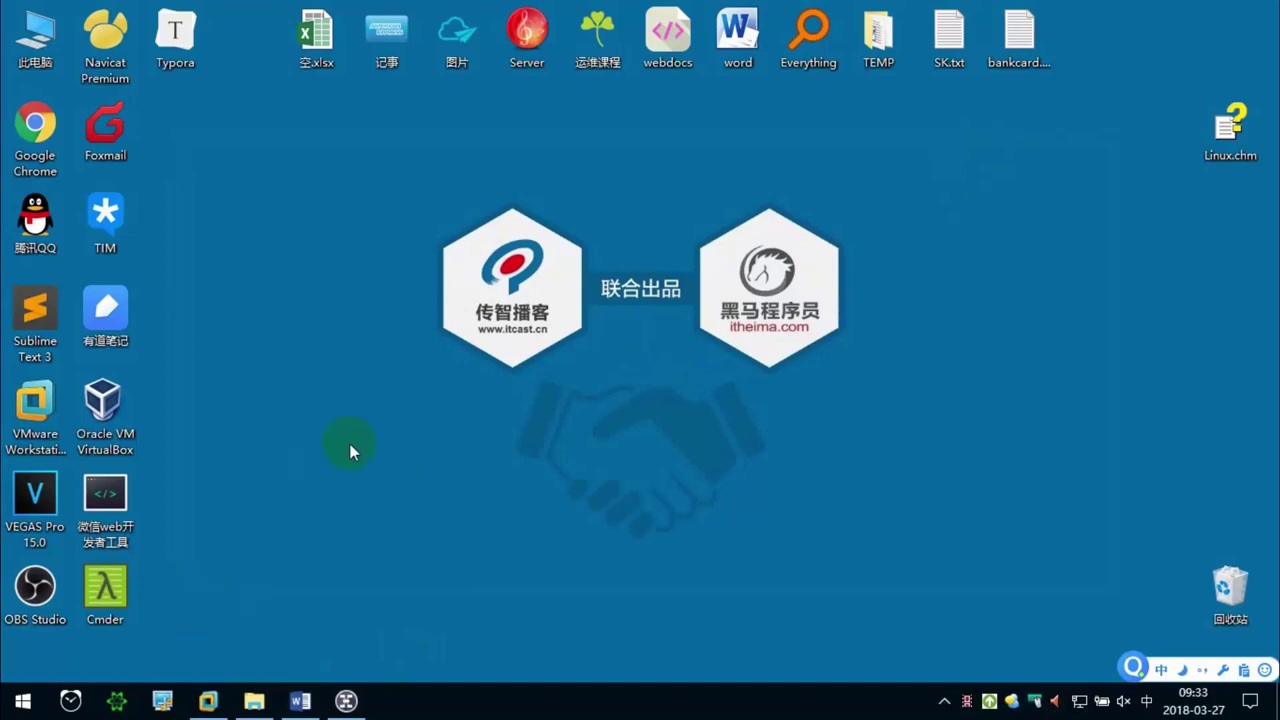
pyautogui.press('super+r')
pyautogui.write('notepad')
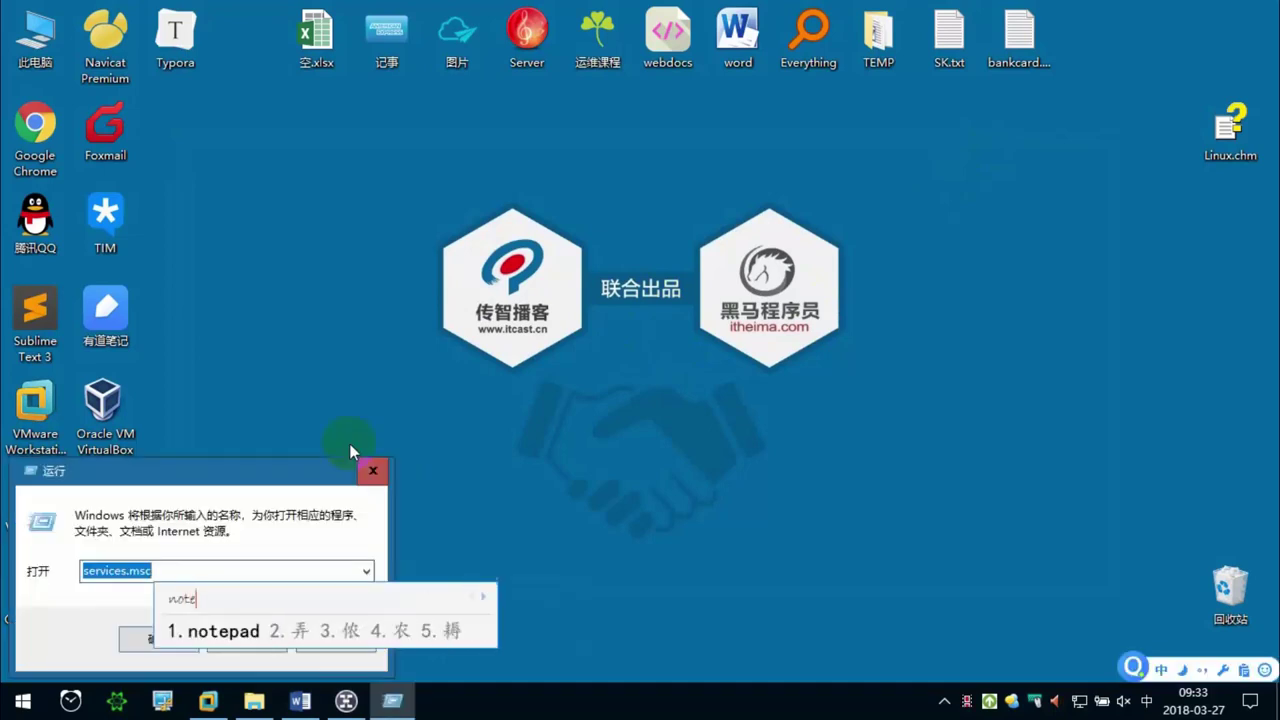
pyautogui.press('Return')
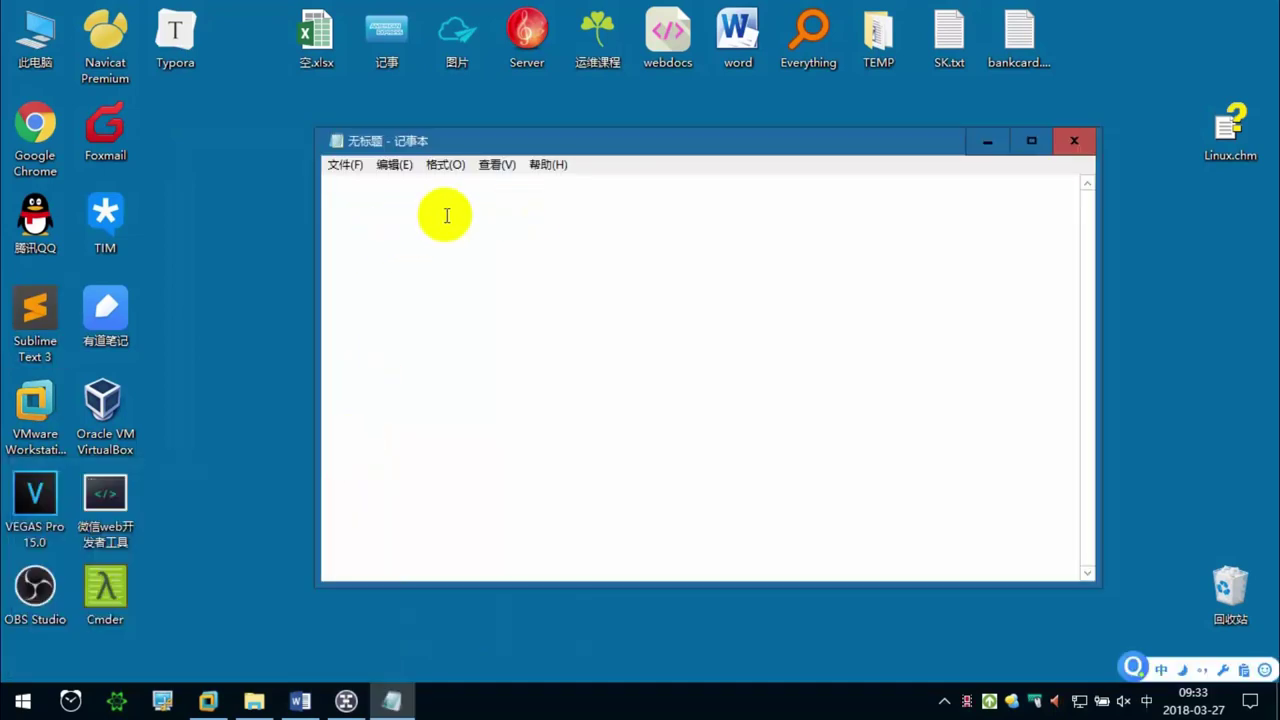
# Reposition the blank untitled Notepad window, then close it.
pyautogui.moveTo(539, 142); pyautogui.dragTo(460, 150)
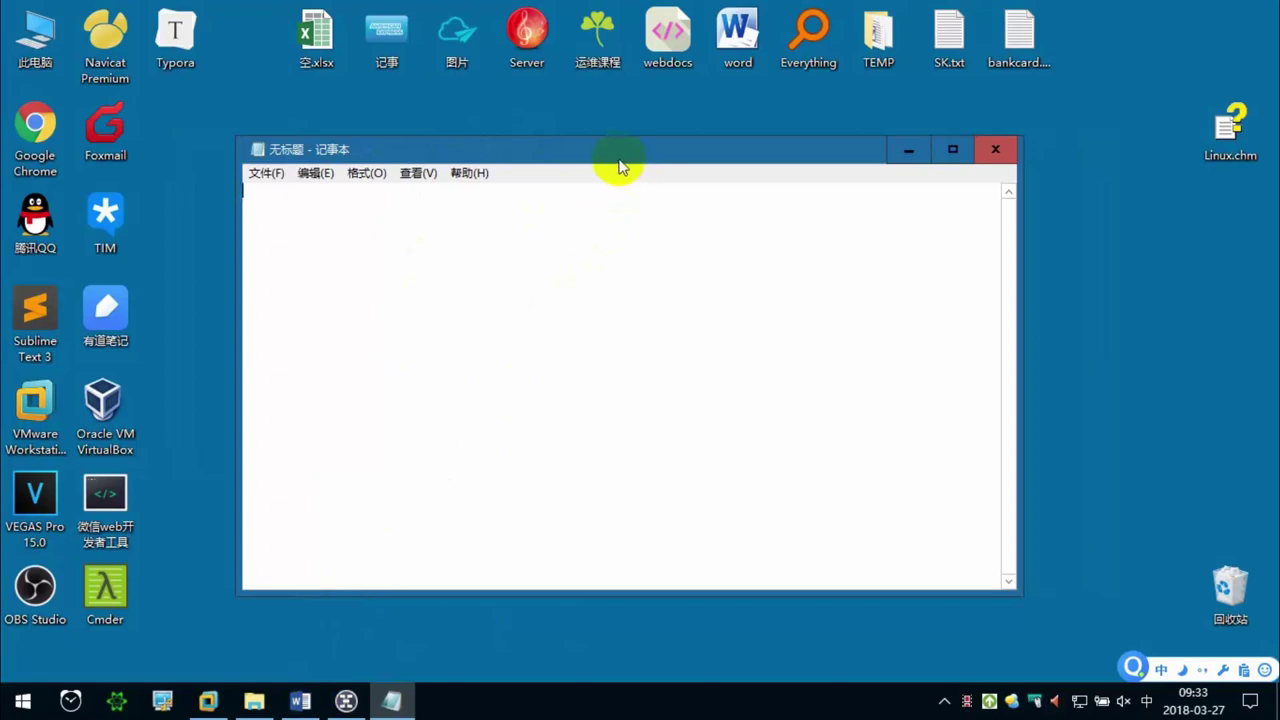
pyautogui.moveTo(618, 158); pyautogui.dragTo(658, 158)
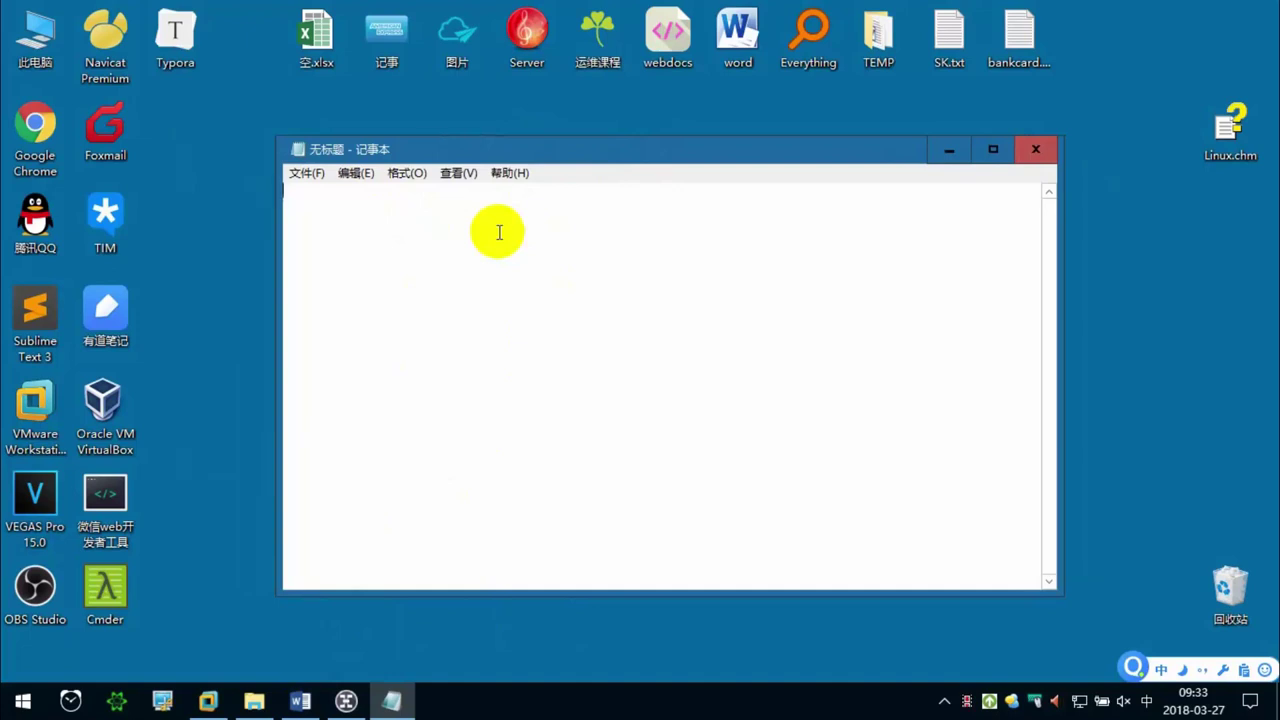
pyautogui.rightClick(557, 118)
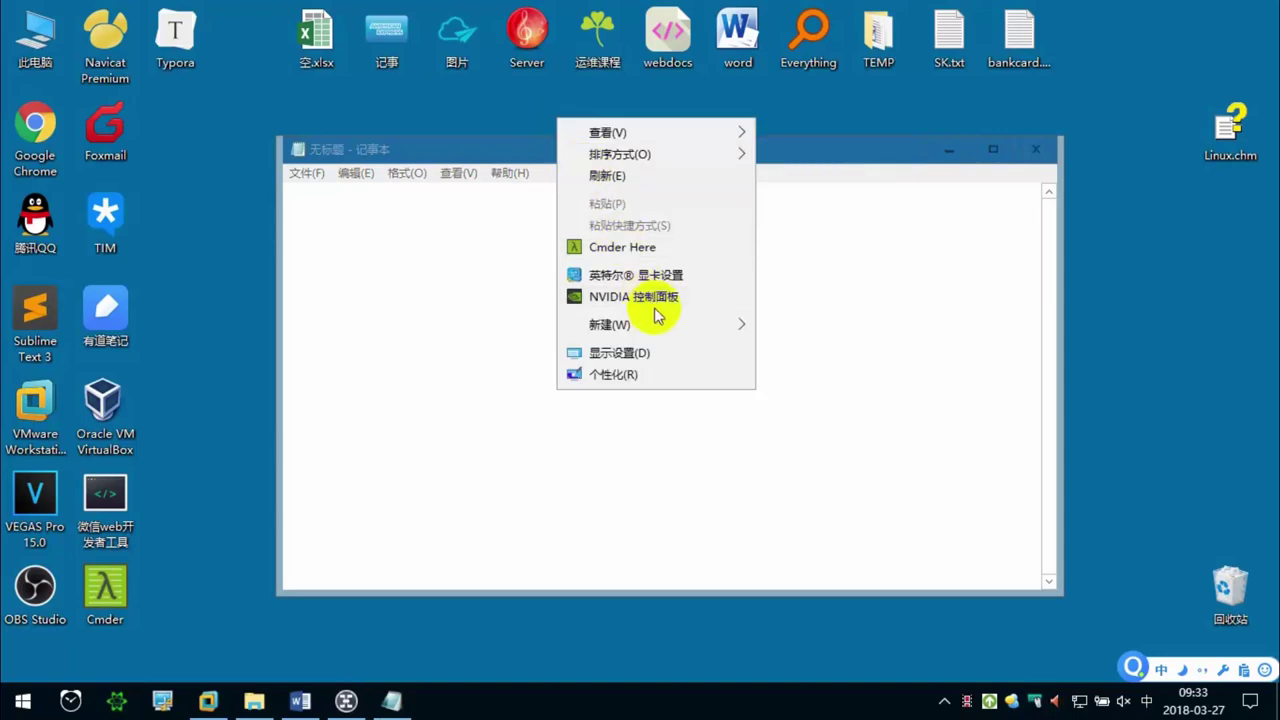
pyautogui.moveTo(737, 323)
pyautogui.click(382, 290)
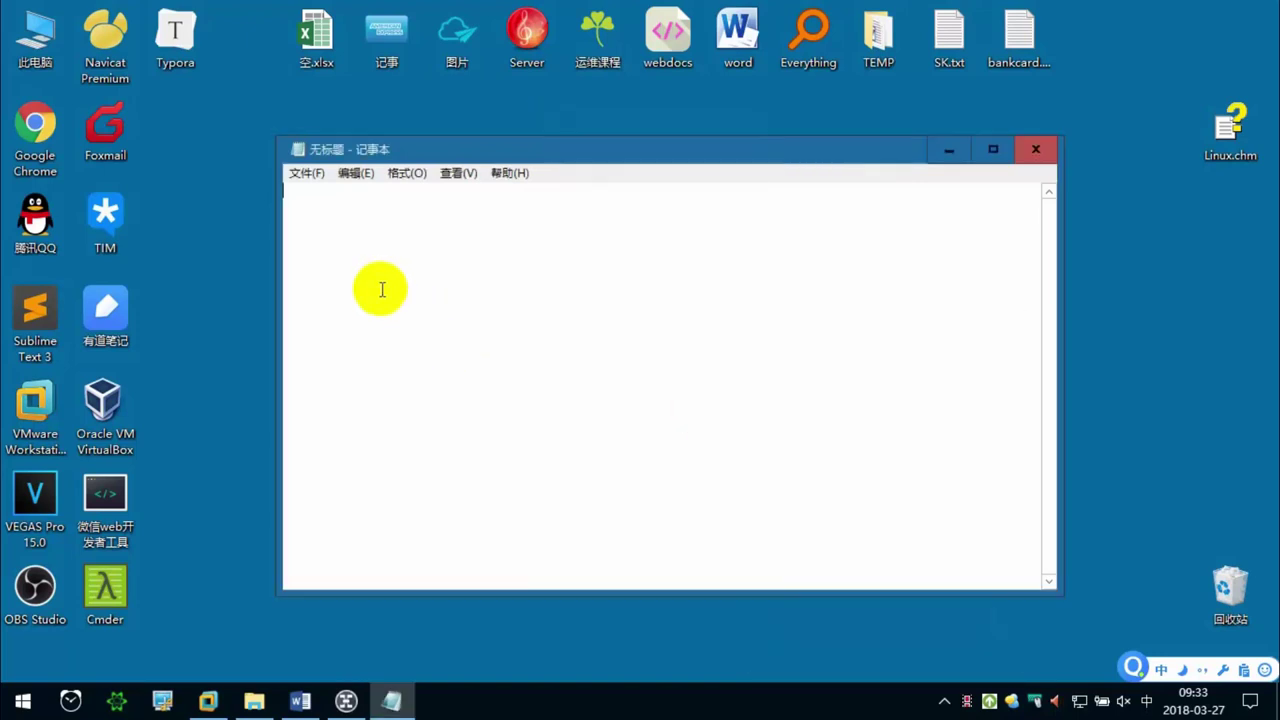
pyautogui.click(1034, 156)
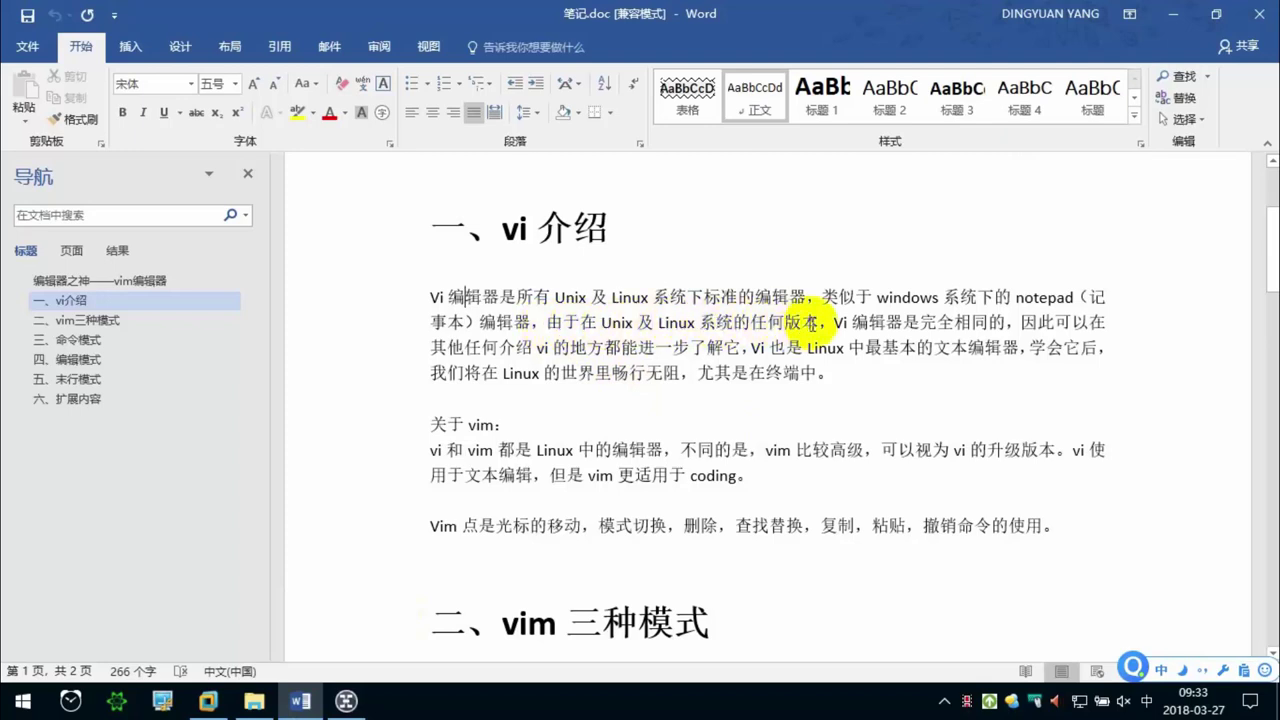
# Try selecting different phrases in the vi introduction paragraph.
pyautogui.click(1006, 322)
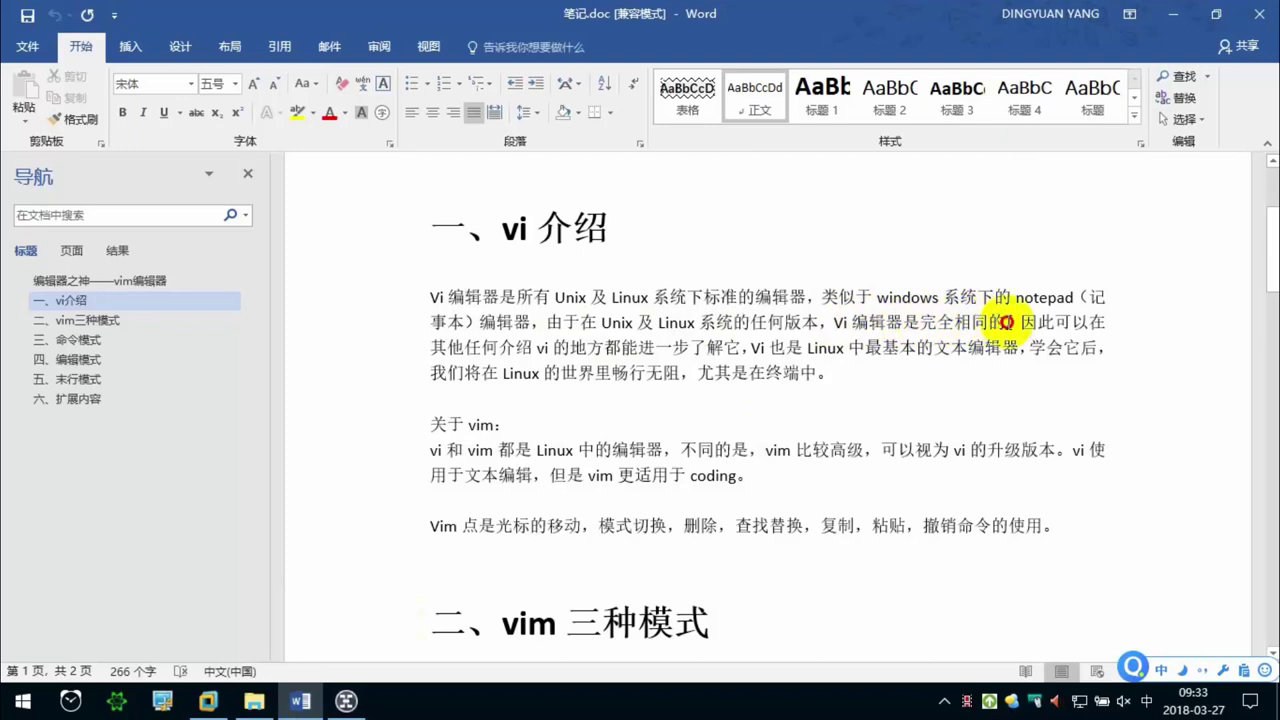
pyautogui.moveTo(1006, 322); pyautogui.dragTo(544, 323)
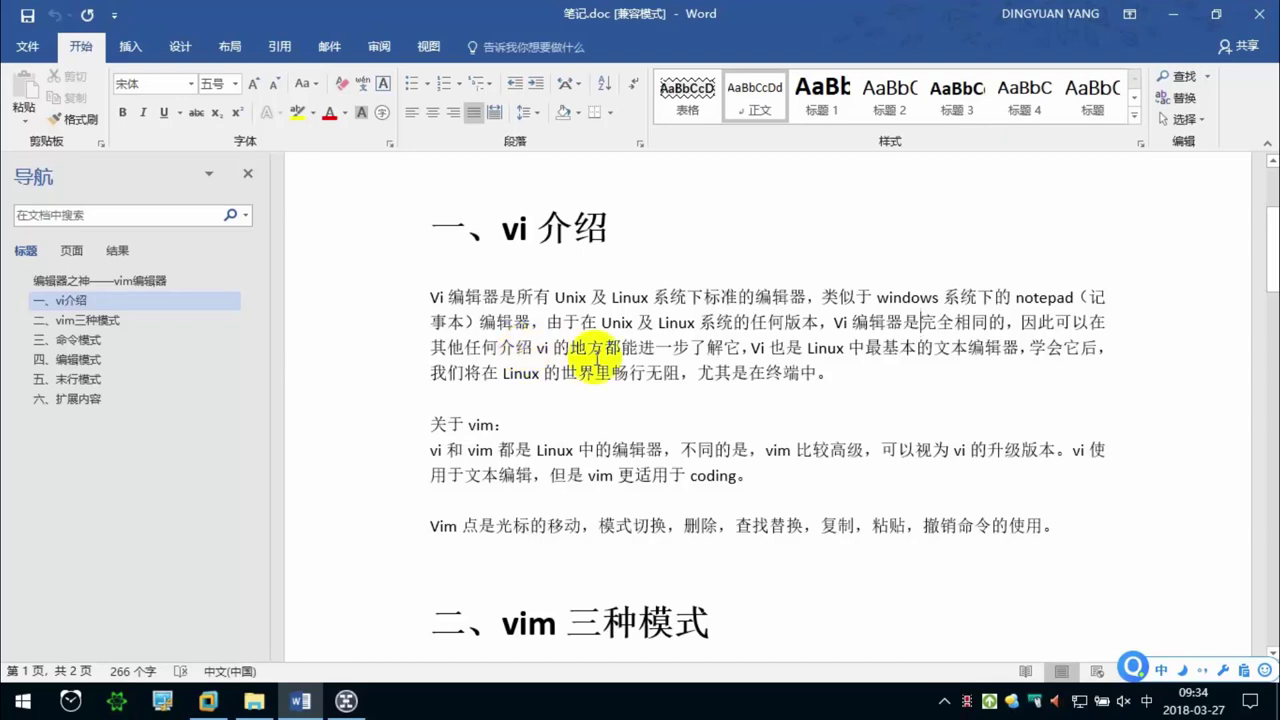
pyautogui.moveTo(464, 349); pyautogui.dragTo(680, 347)
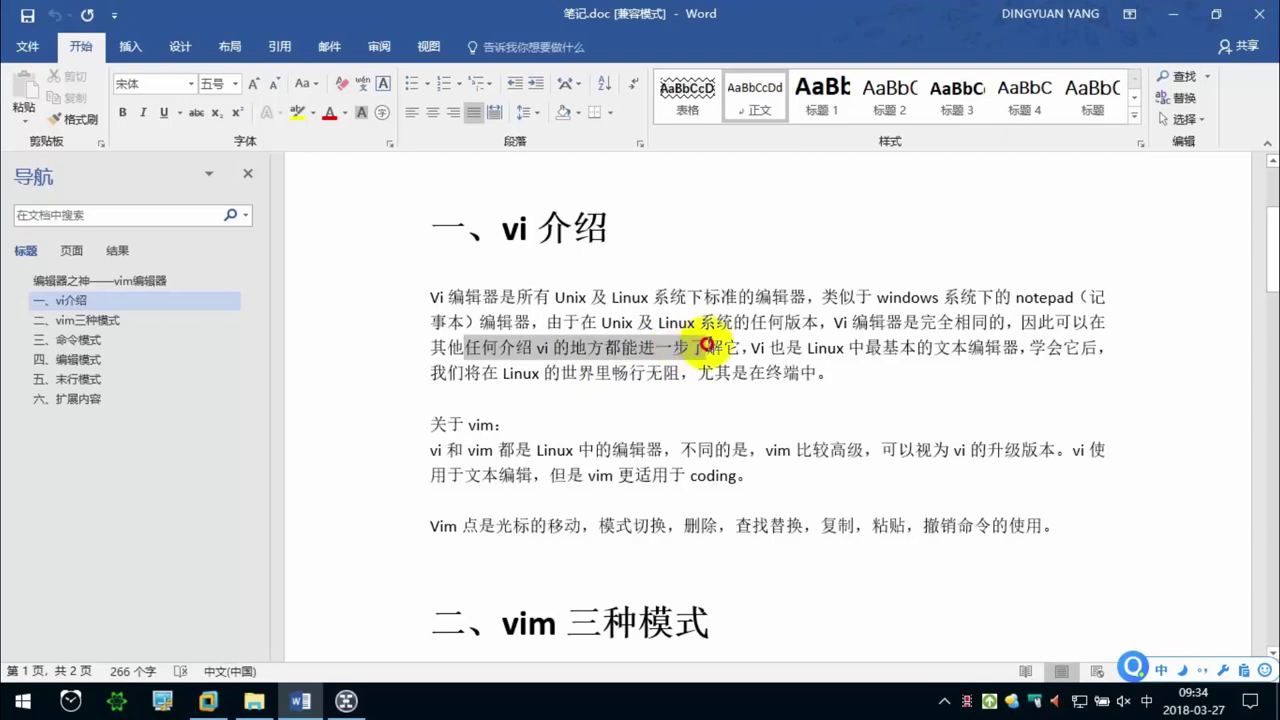
pyautogui.moveTo(680, 347); pyautogui.dragTo(706, 347)
pyautogui.click(791, 347)
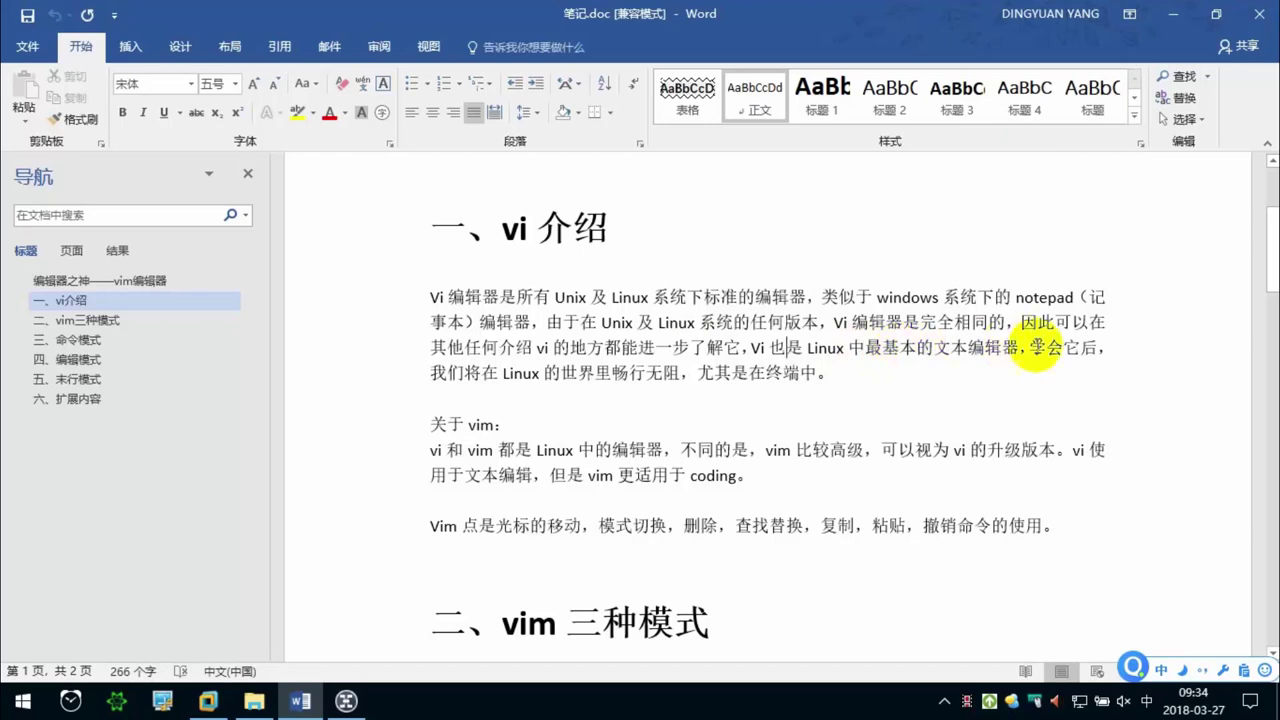
# Make 尤其是在终端中 on the paragraph's last line bold and red.
pyautogui.click(442, 372)
pyautogui.moveTo(442, 372); pyautogui.dragTo(645, 372)
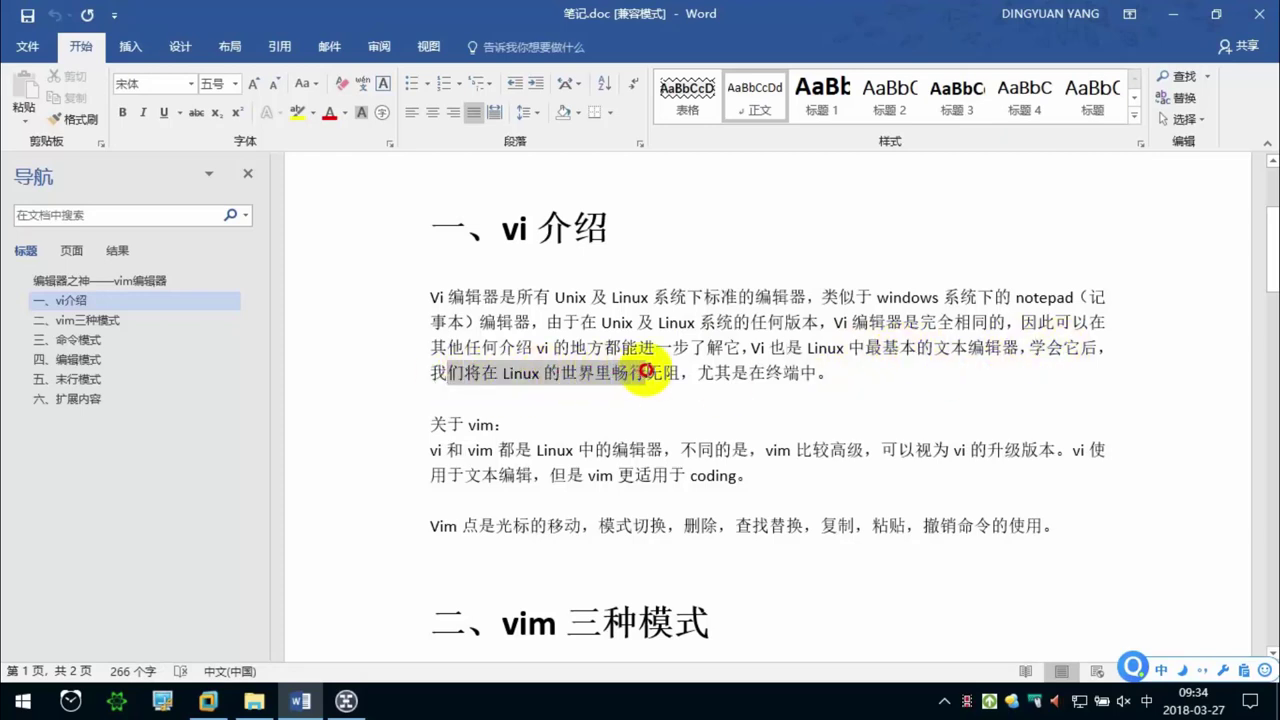
pyautogui.moveTo(645, 372); pyautogui.dragTo(812, 372)
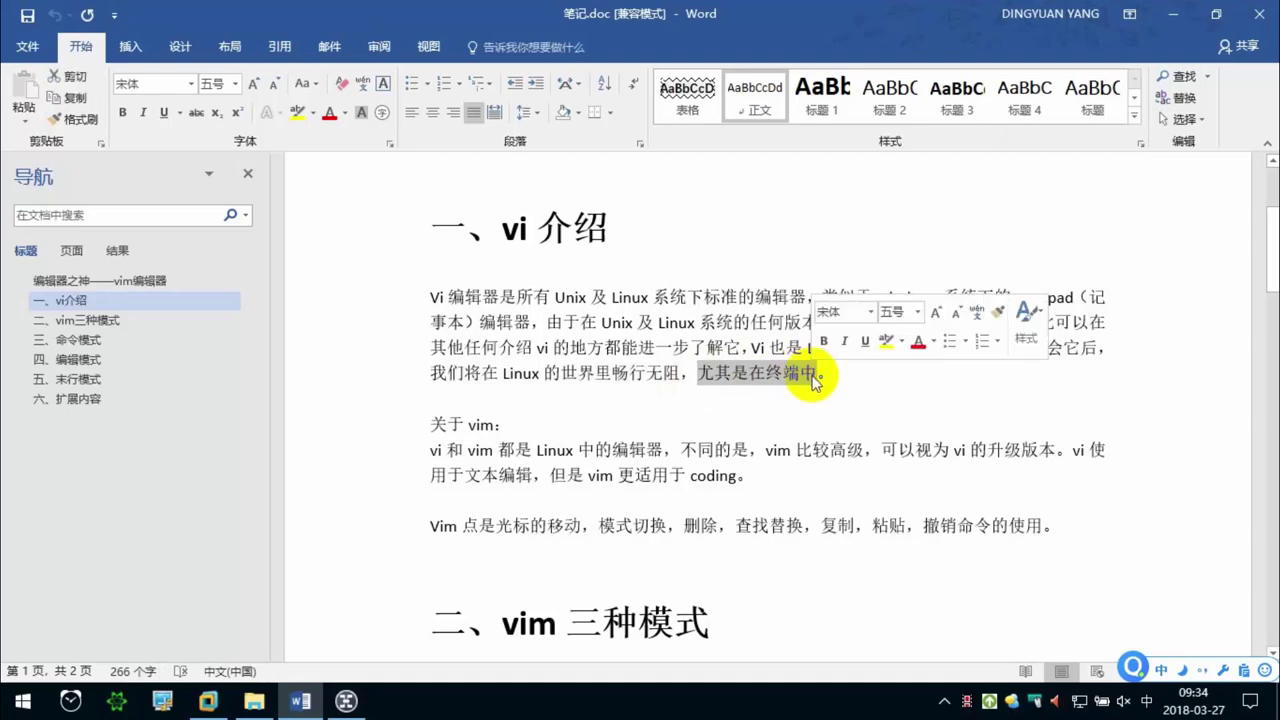
pyautogui.click(122, 112)
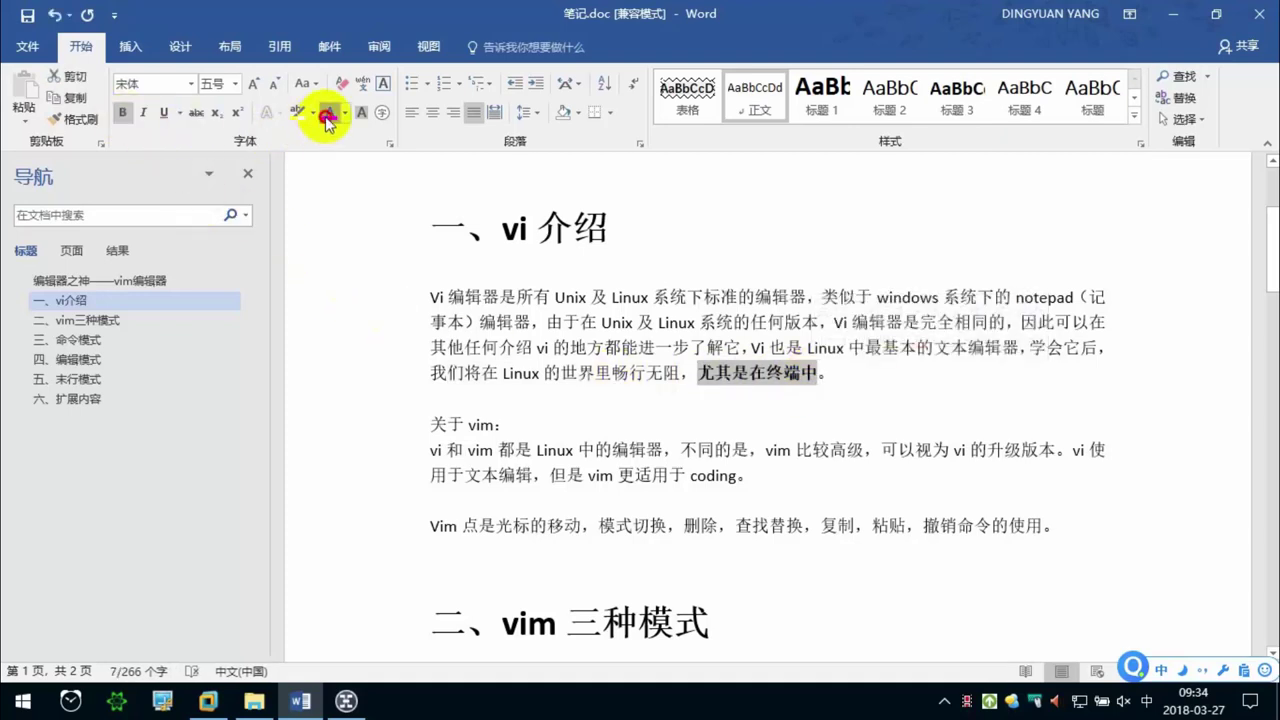
pyautogui.click(329, 112)
pyautogui.click(611, 378)
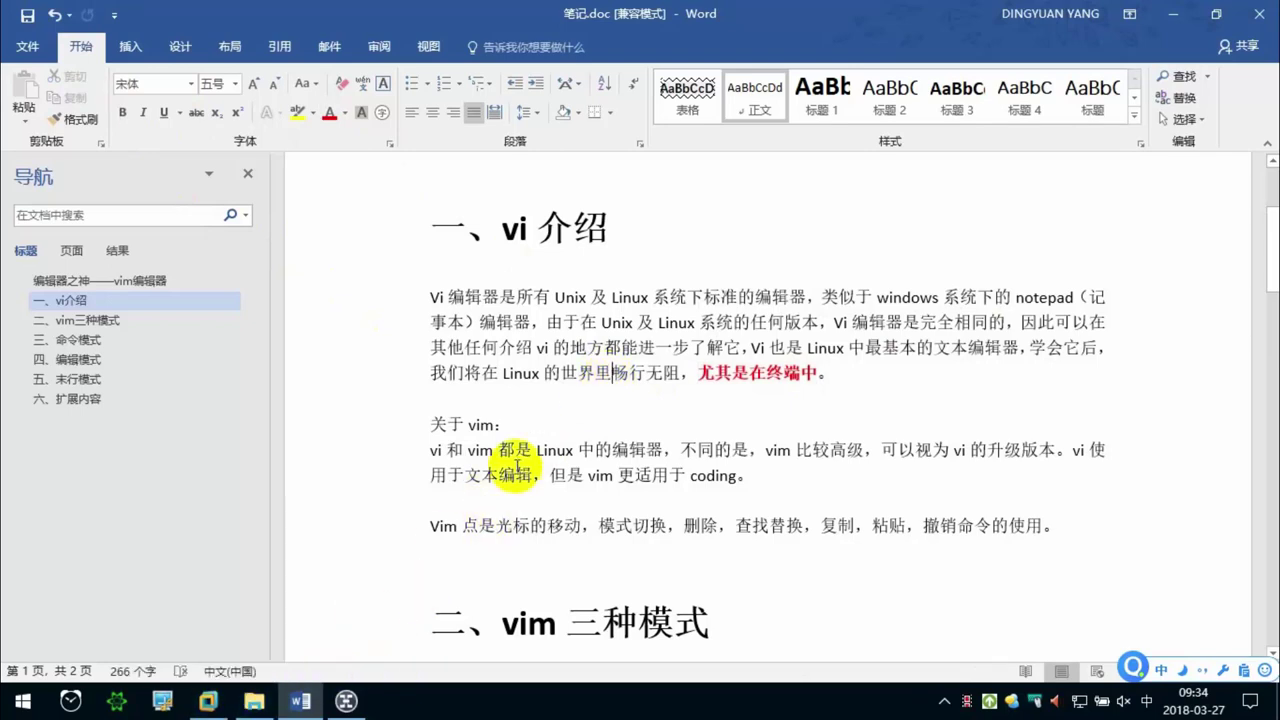
pyautogui.scroll(3, 517, 460)
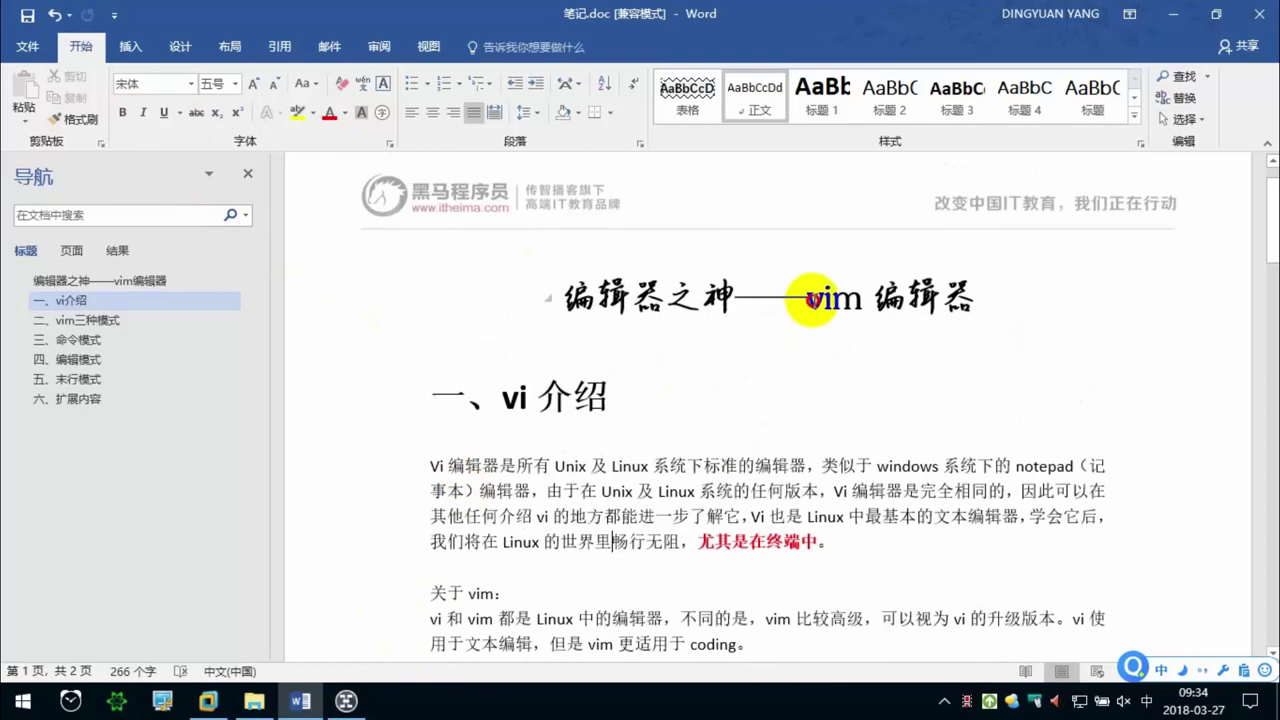
pyautogui.moveTo(810, 300); pyautogui.dragTo(952, 286)
# In the CentOS VM, create an empty desktop file named 新文件.
pyautogui.click(207, 700)
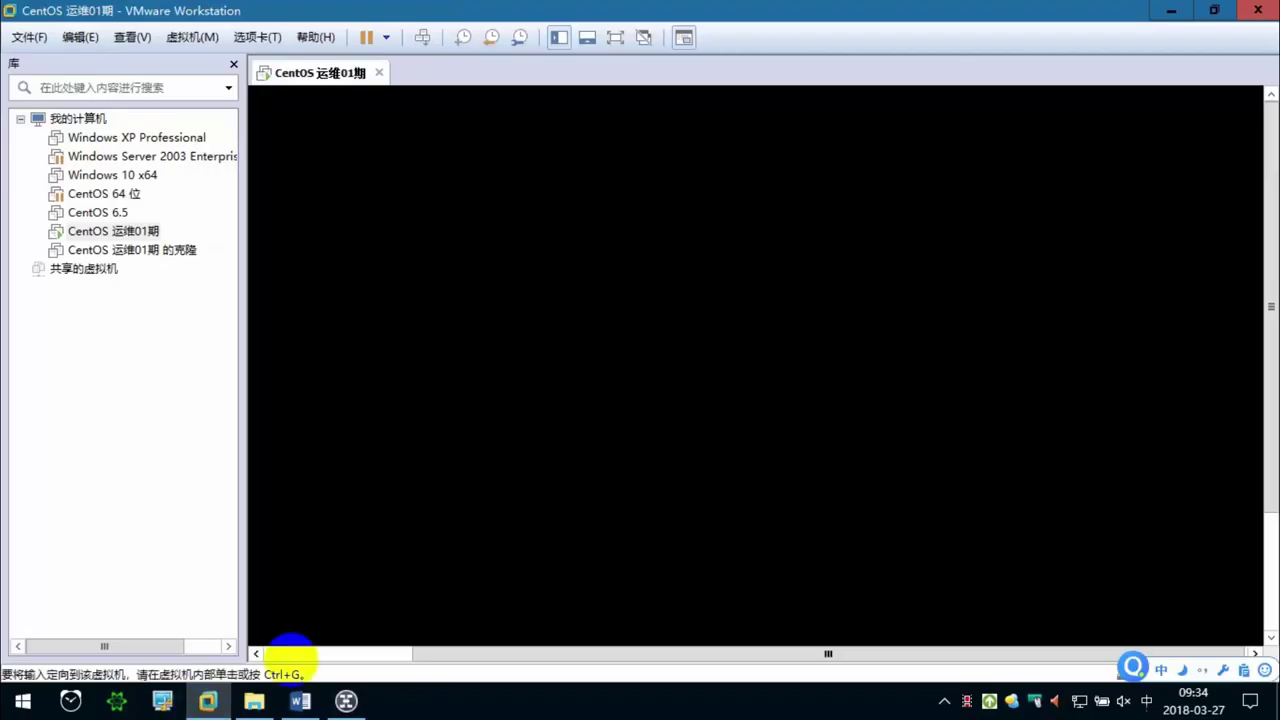
pyautogui.click(958, 196)
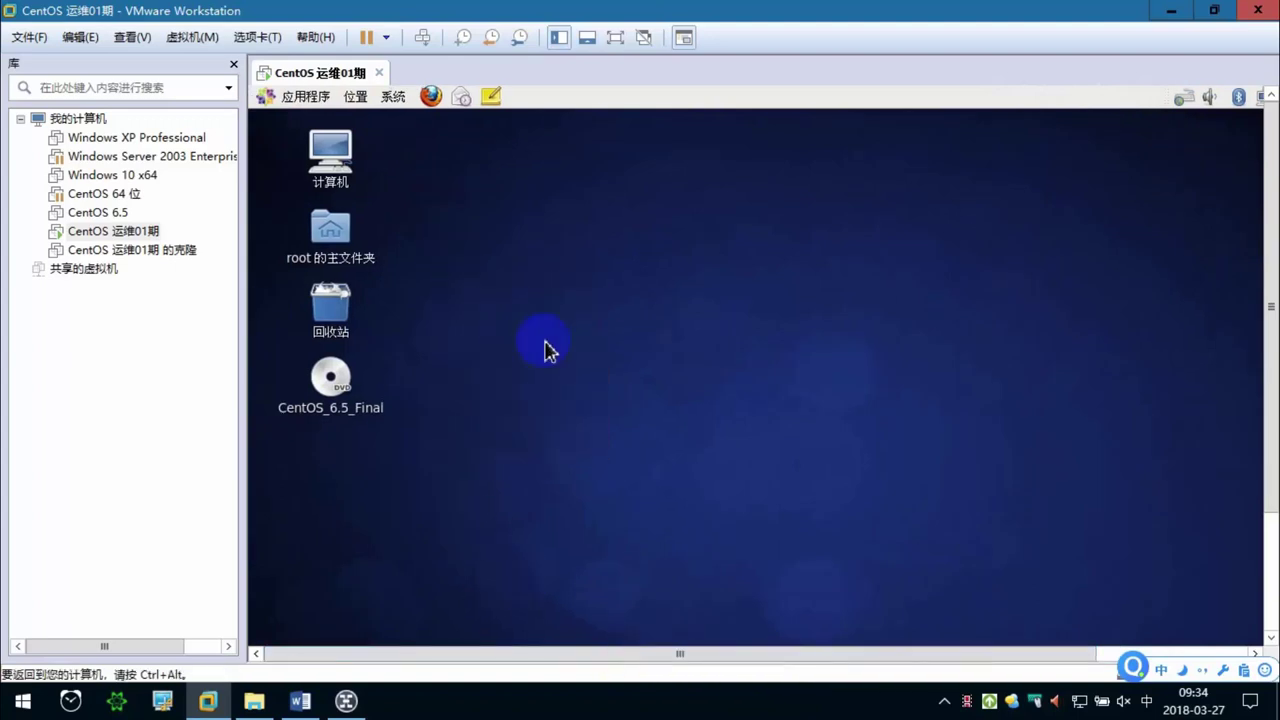
pyautogui.click(912, 505)
pyautogui.rightClick(507, 297)
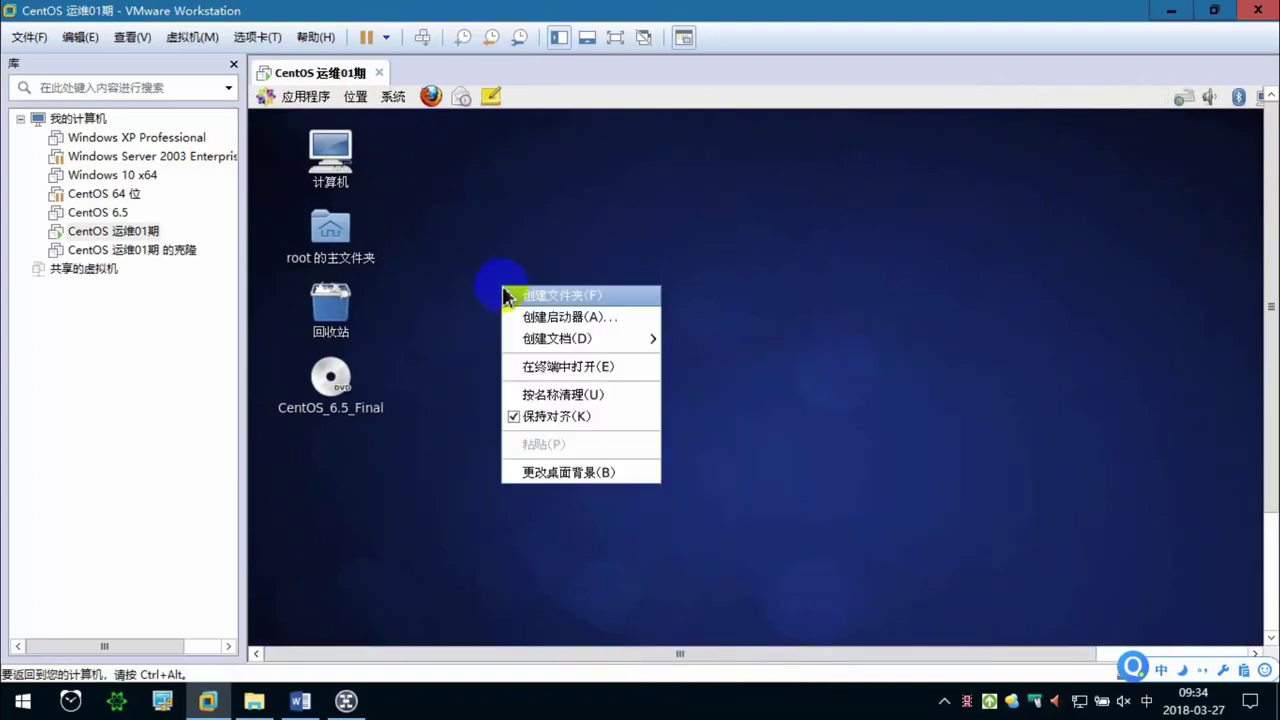
pyautogui.moveTo(609, 340)
pyautogui.click(714, 364)
pyautogui.press('Return')
# Open 新文件 in gedit, close it, and return to the Word notes.
pyautogui.click(500, 288)
pyautogui.rightClick(505, 285)
pyautogui.click(566, 290)
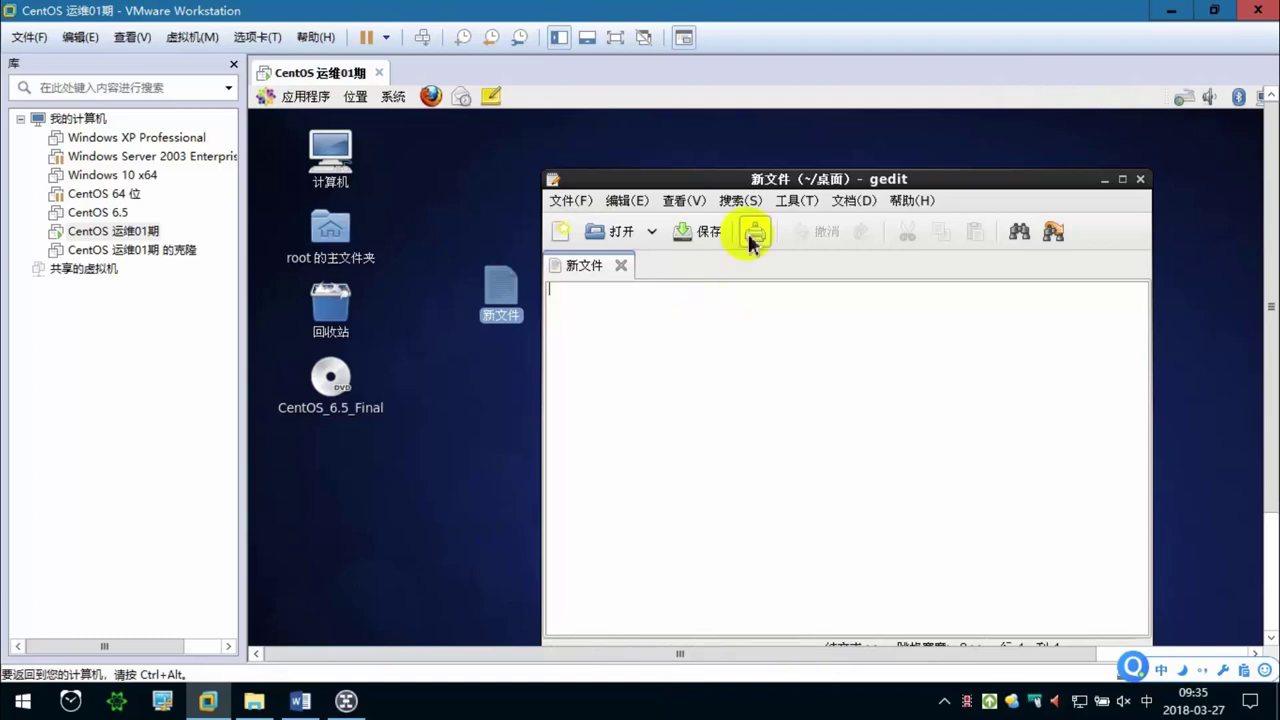
pyautogui.click(1140, 180)
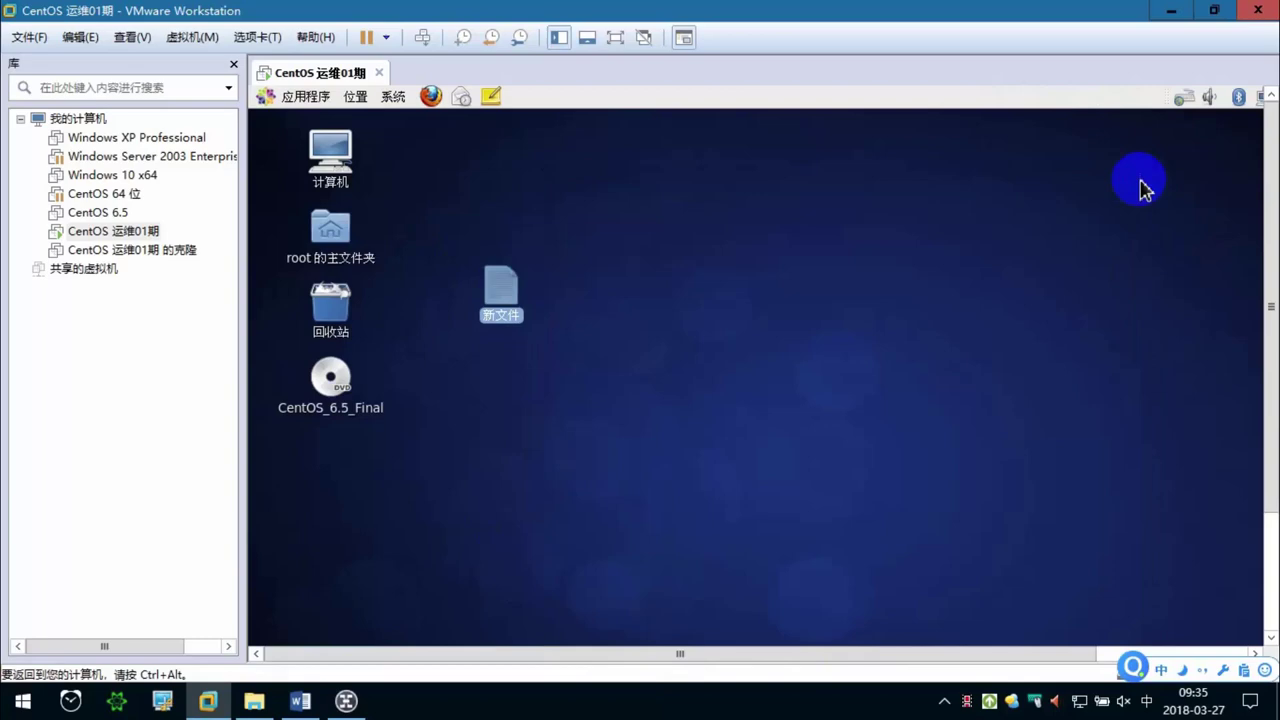
pyautogui.click(300, 702)
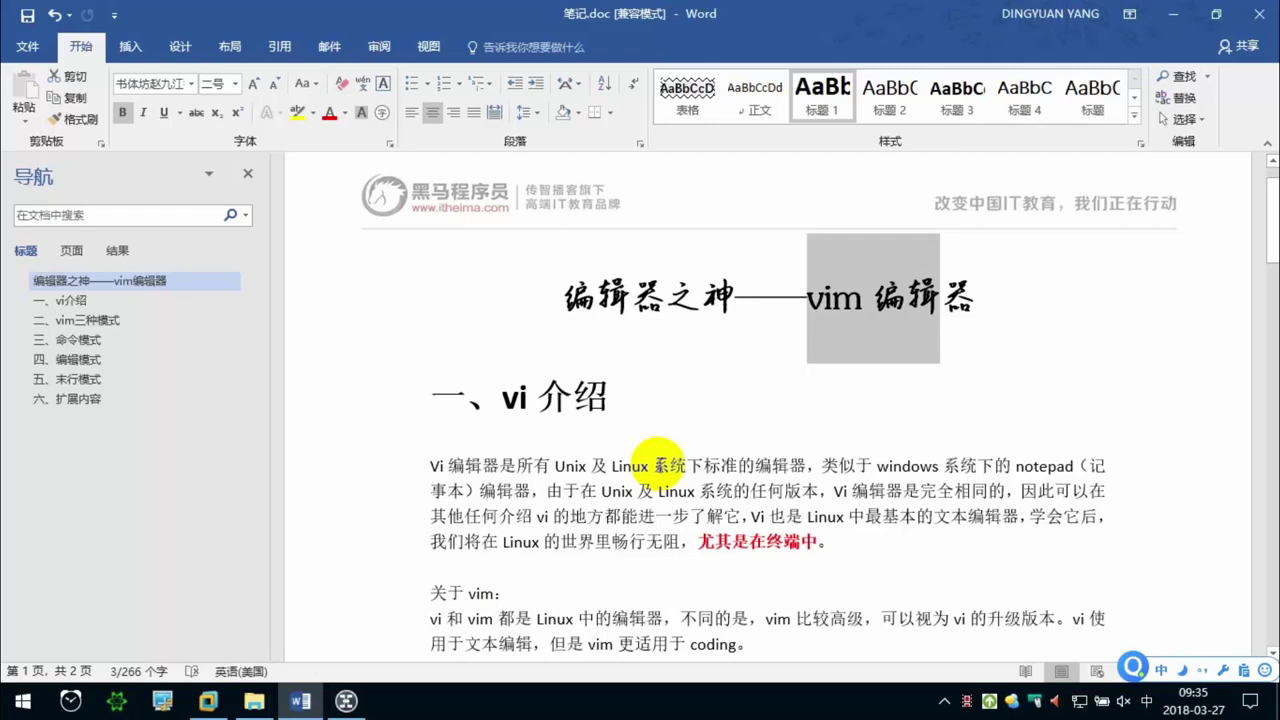
pyautogui.scroll(-2, 657, 455)
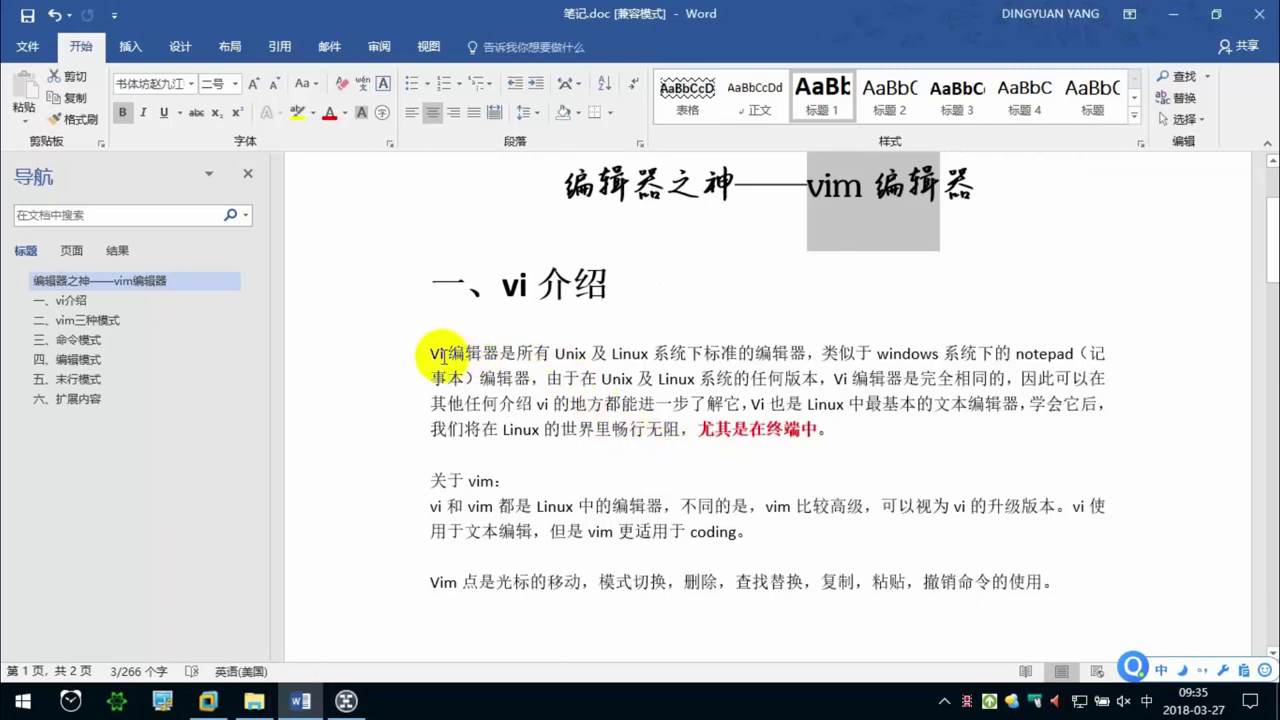
pyautogui.moveTo(430, 352); pyautogui.dragTo(495, 350)
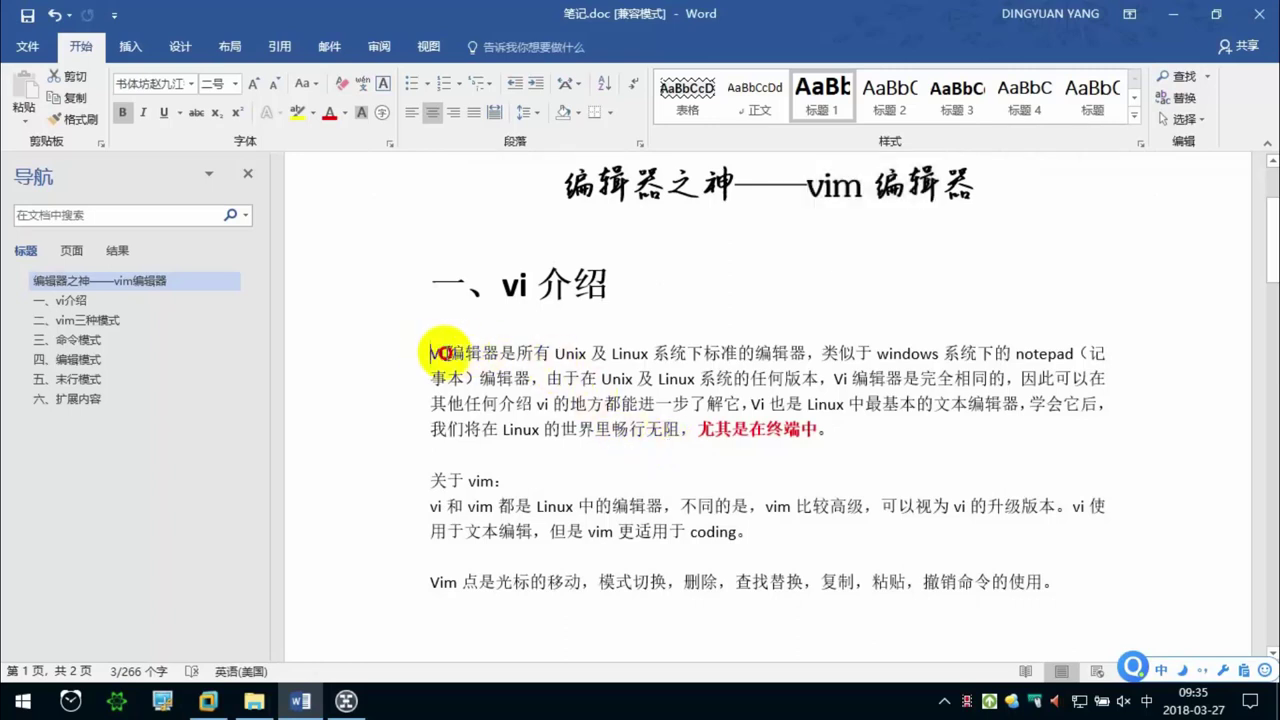
pyautogui.click(528, 407)
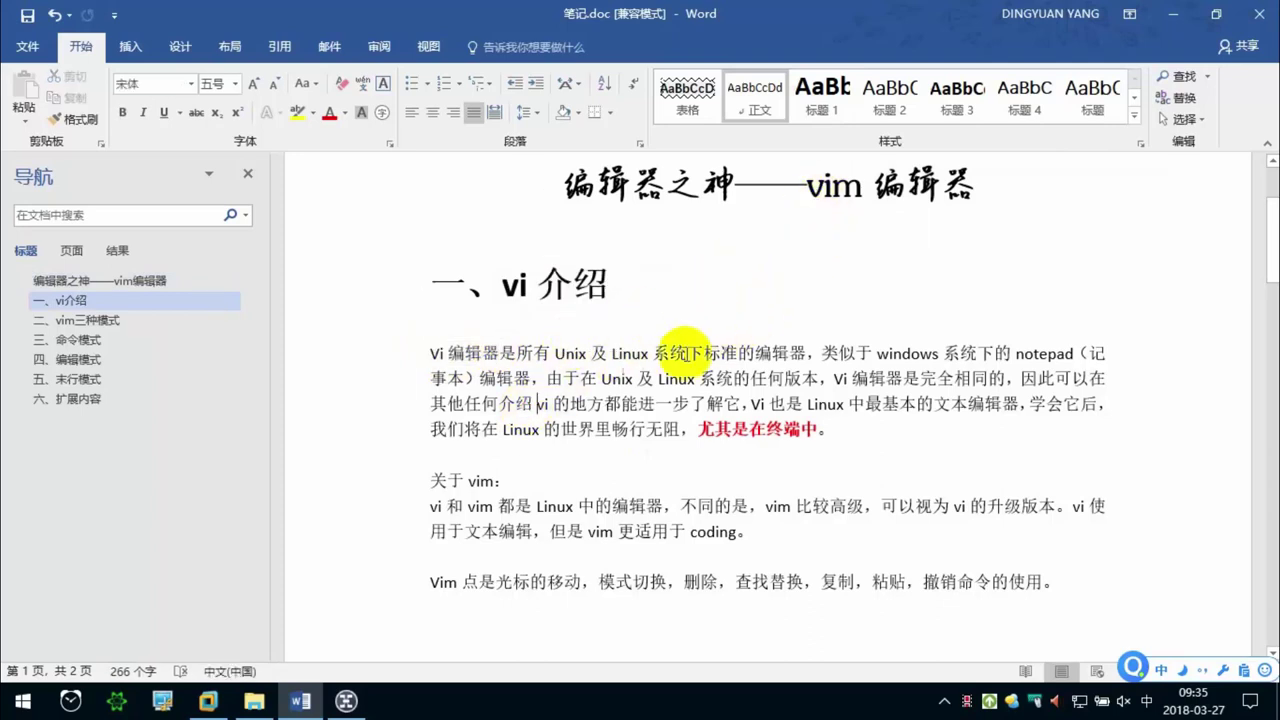
pyautogui.scroll(-2, 700, 343)
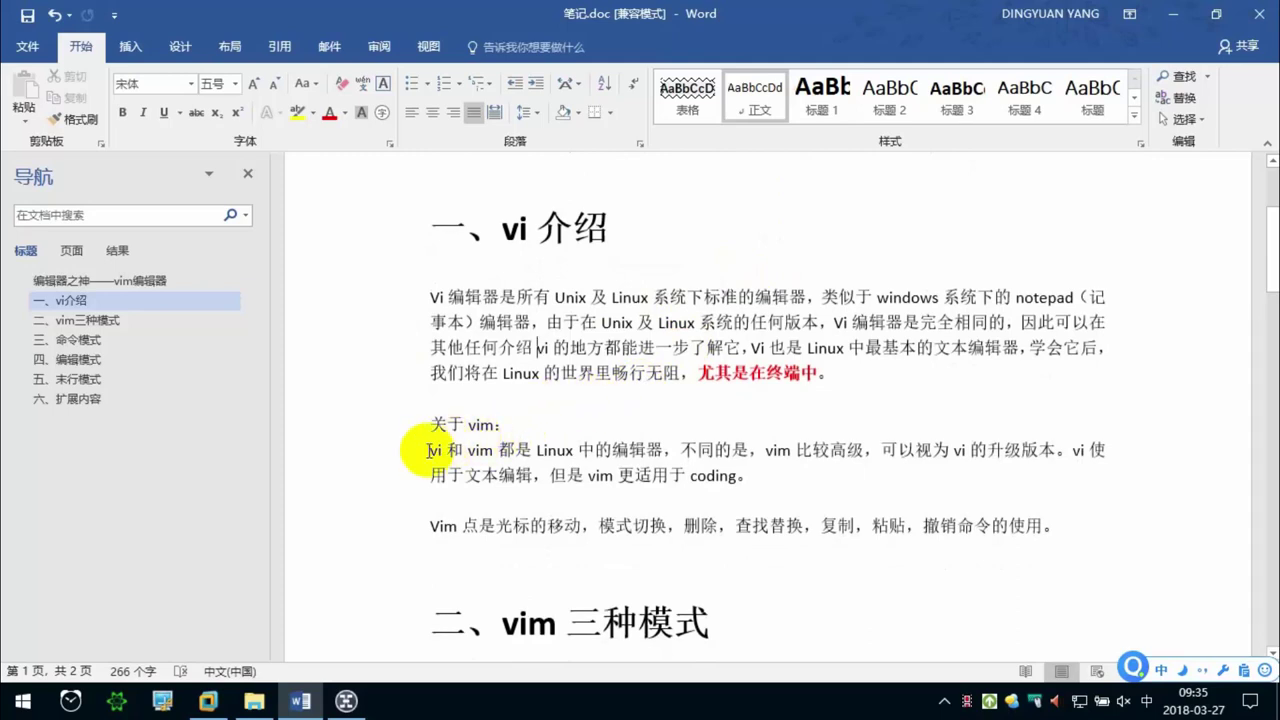
pyautogui.scroll(-2, 432, 445)
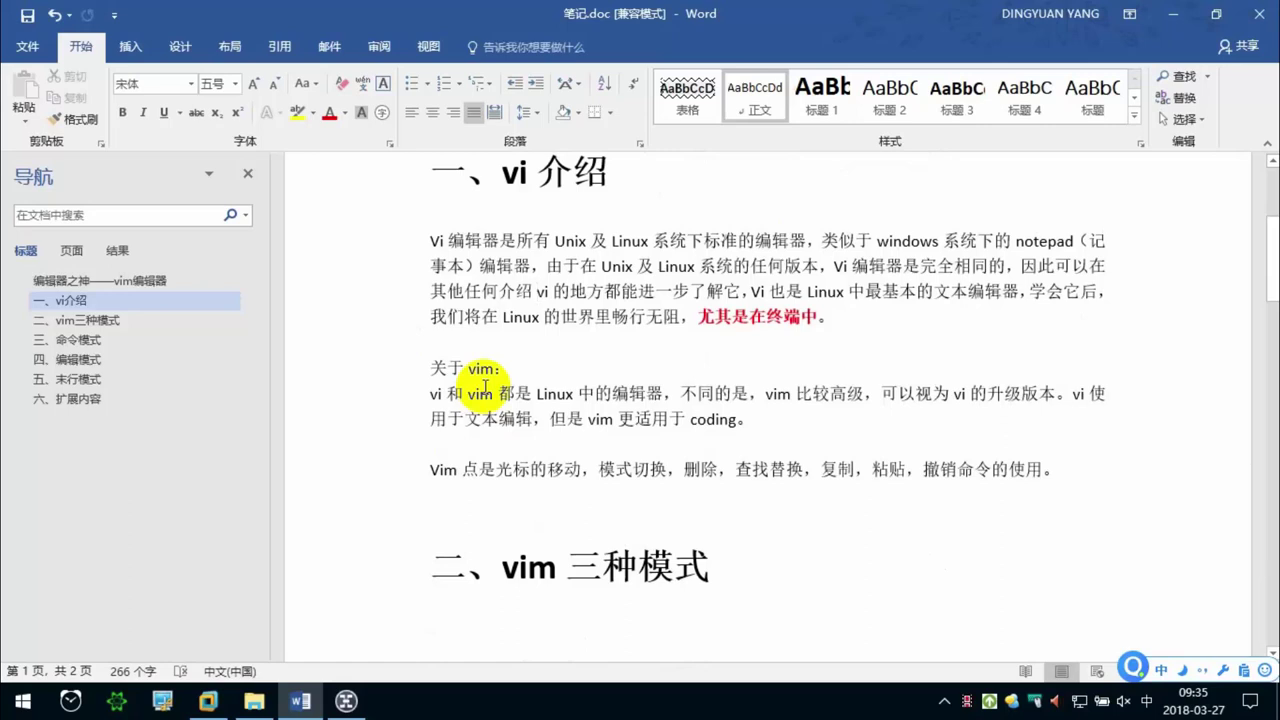
# Apply bold and red font colour to 'vim 比较高级' in the 关于 vim paragraph.
pyautogui.moveTo(766, 394); pyautogui.dragTo(860, 396)
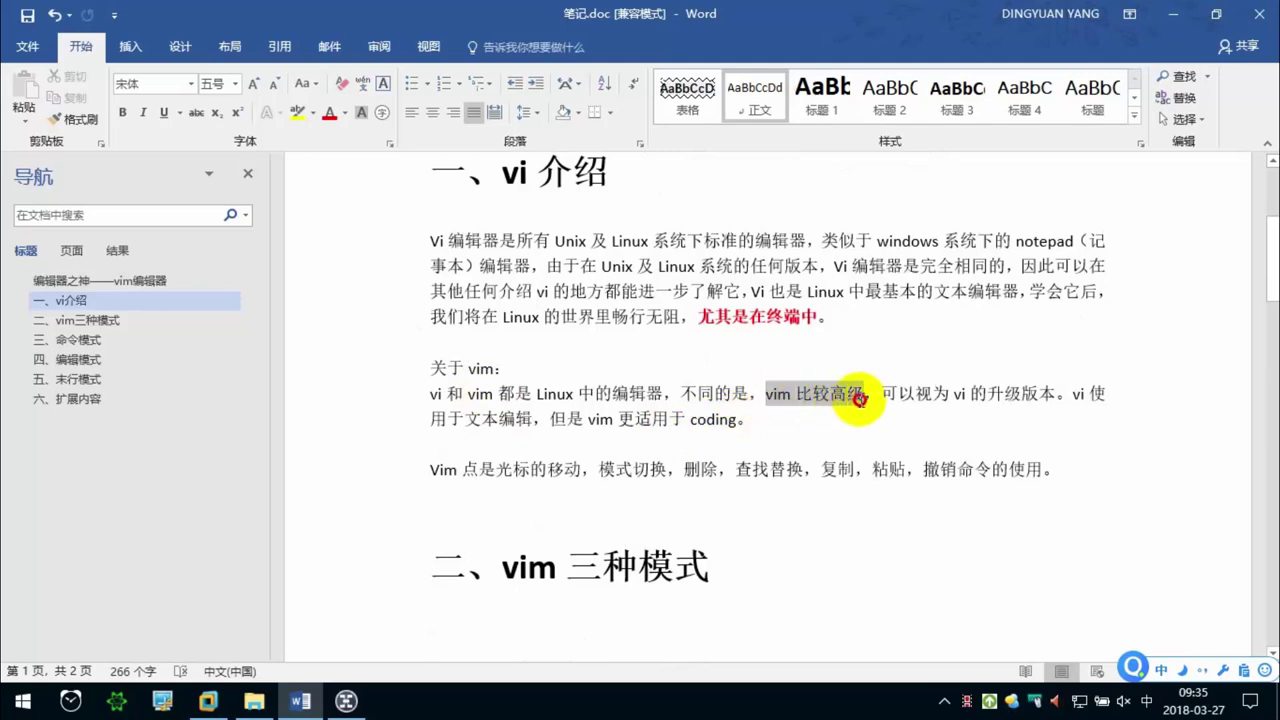
pyautogui.click(122, 112)
pyautogui.click(331, 113)
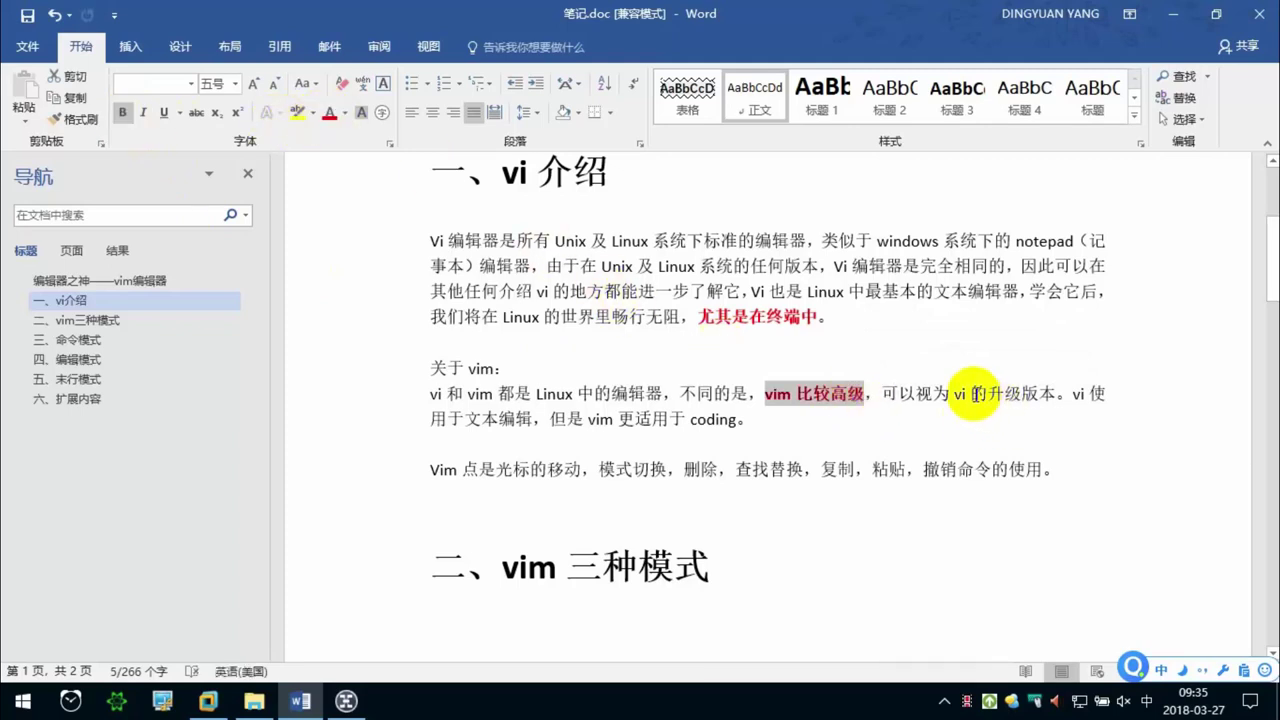
pyautogui.click(972, 394)
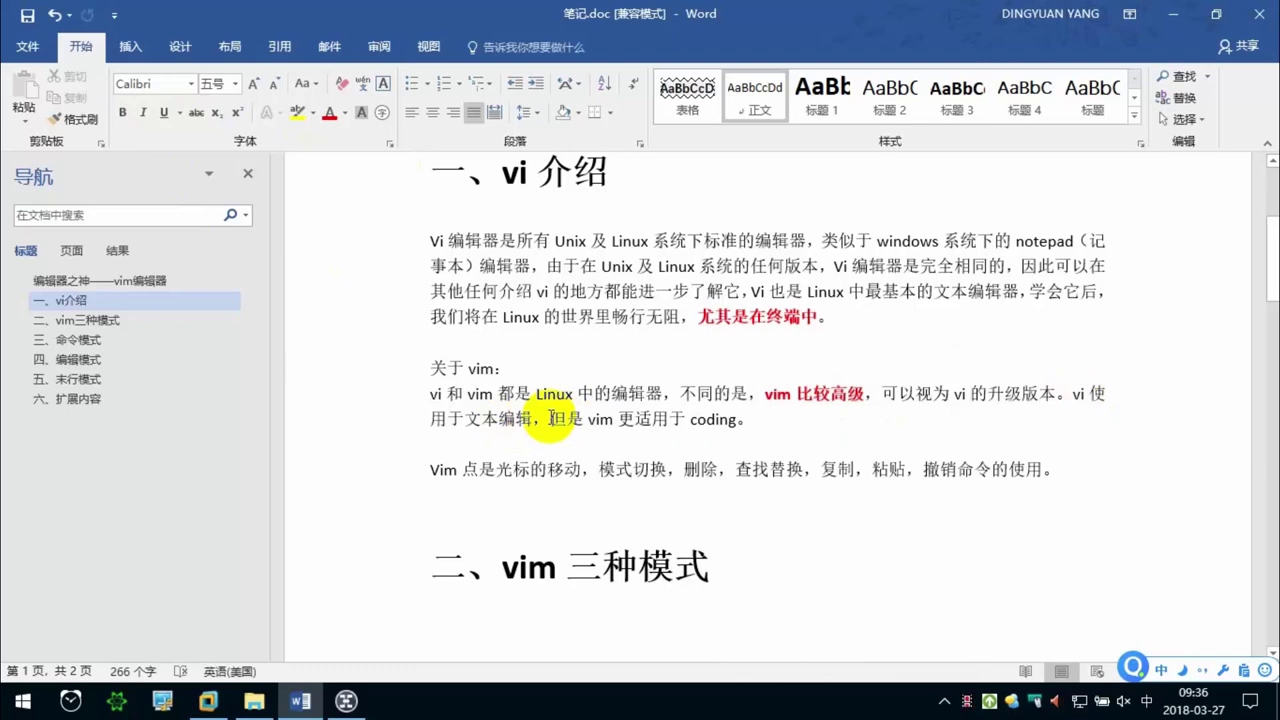
# Insert the note （写代码的） directly after 'coding' in the About vim paragraph.
pyautogui.click(742, 420)
pyautogui.write('（）')
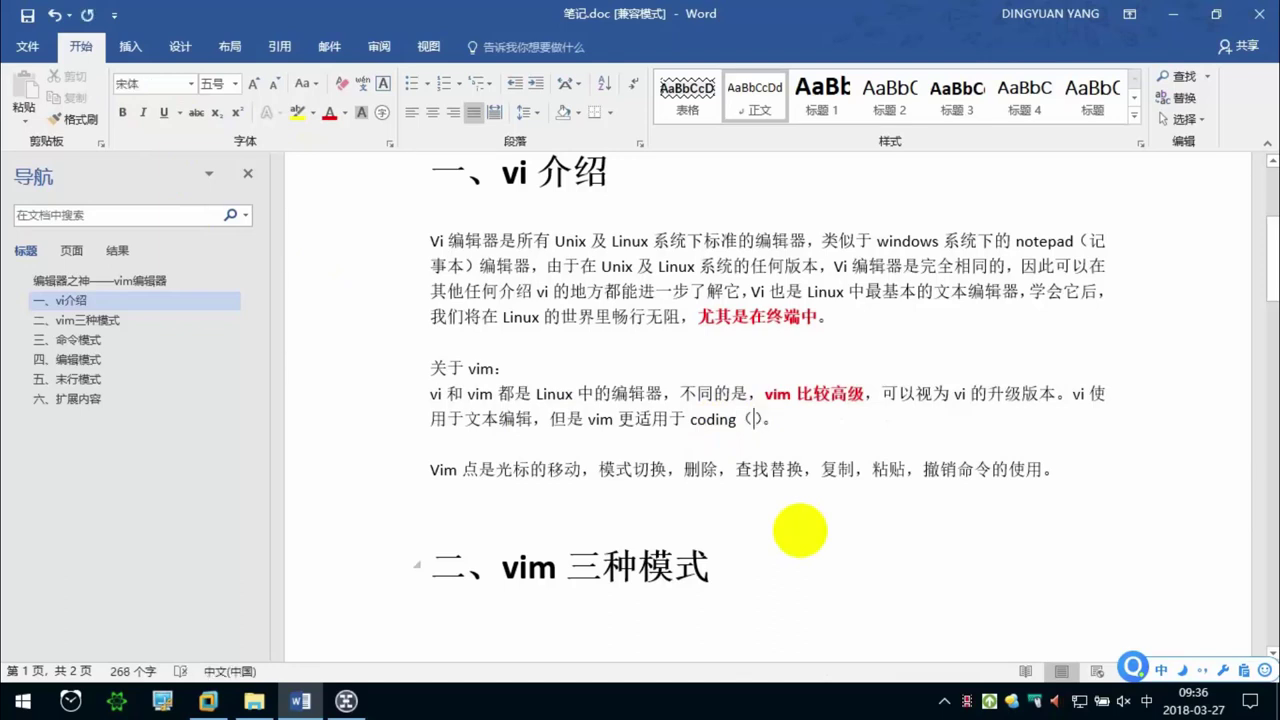
pyautogui.write('写代码的')
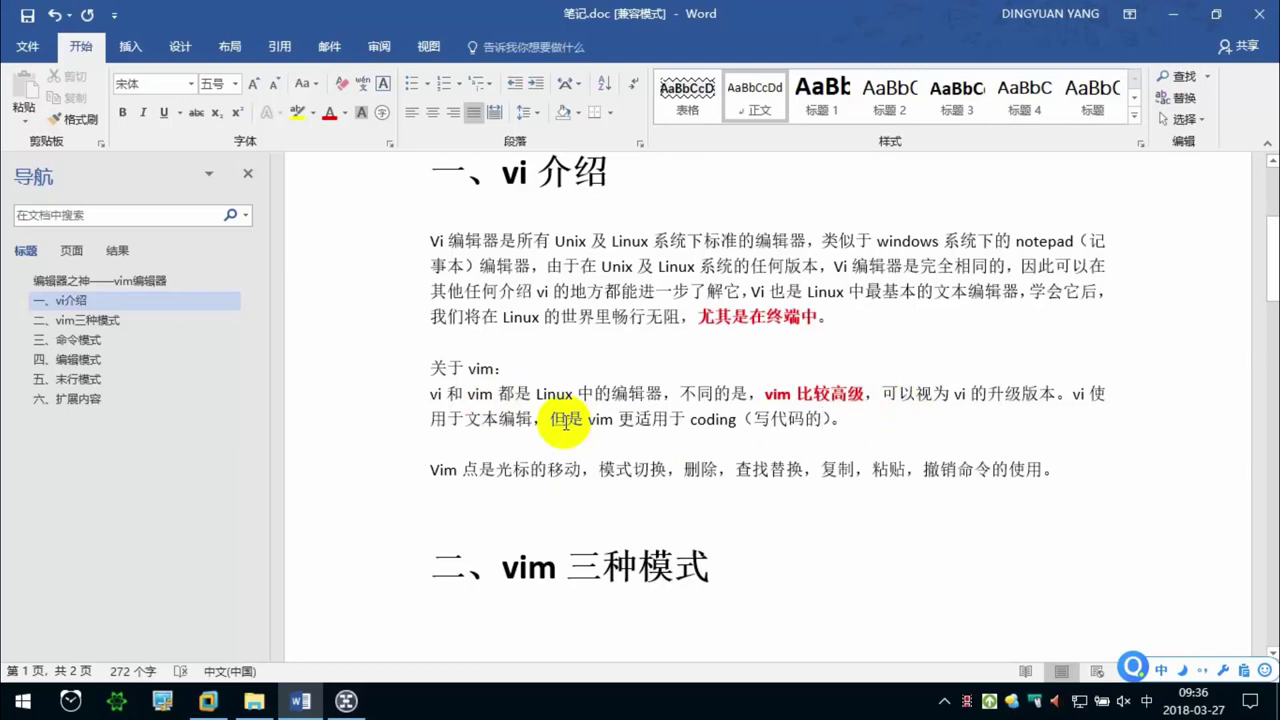
pyautogui.scroll(1, 566, 421)
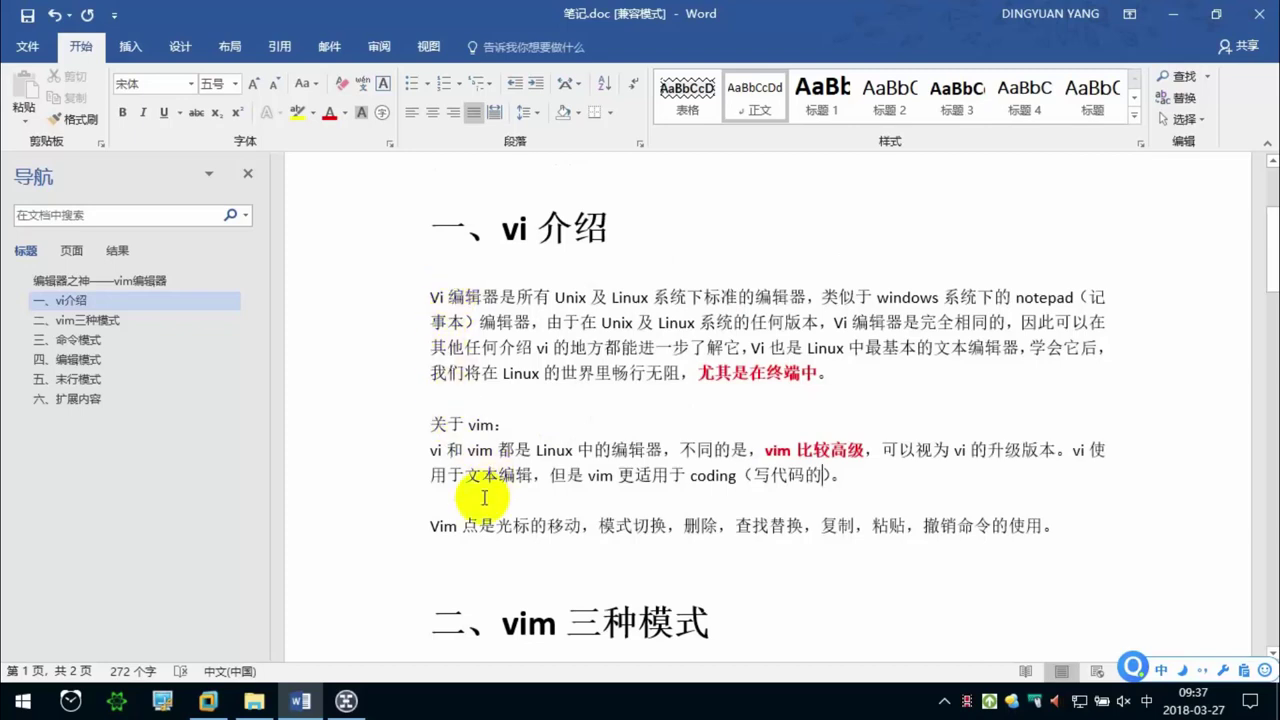
pyautogui.scroll(-1, 484, 497)
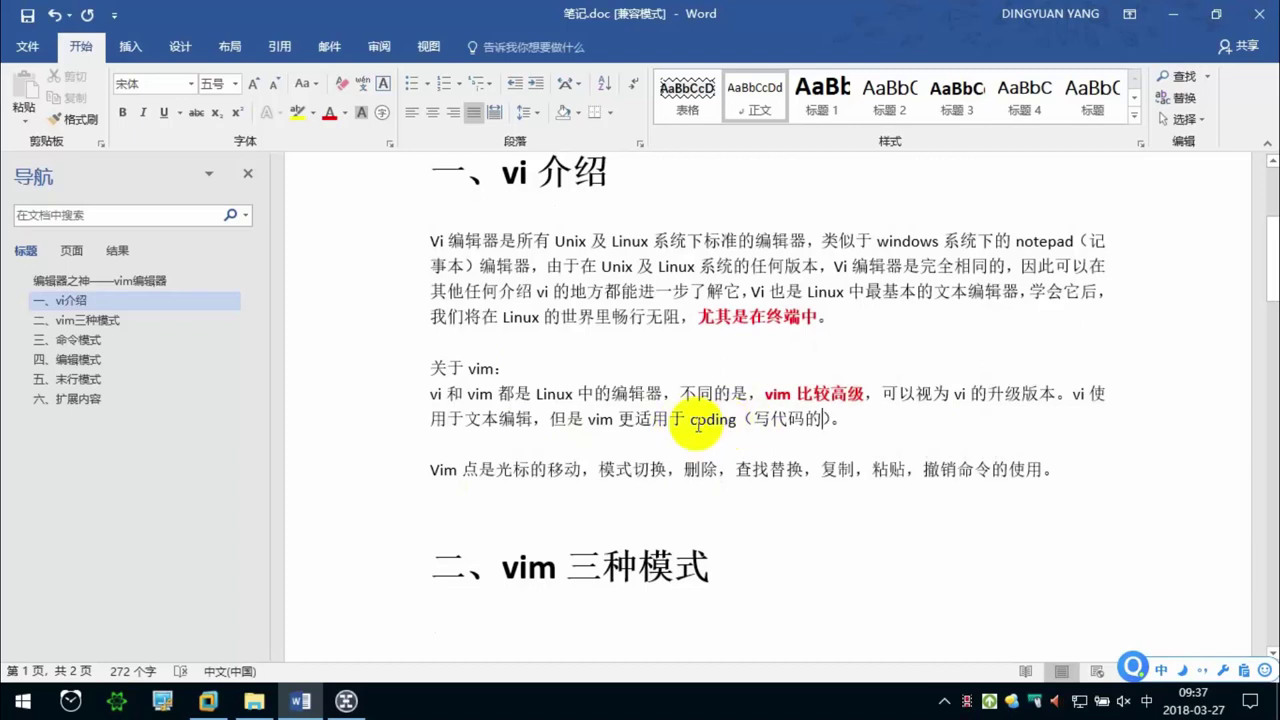
pyautogui.scroll(-1, 697, 422)
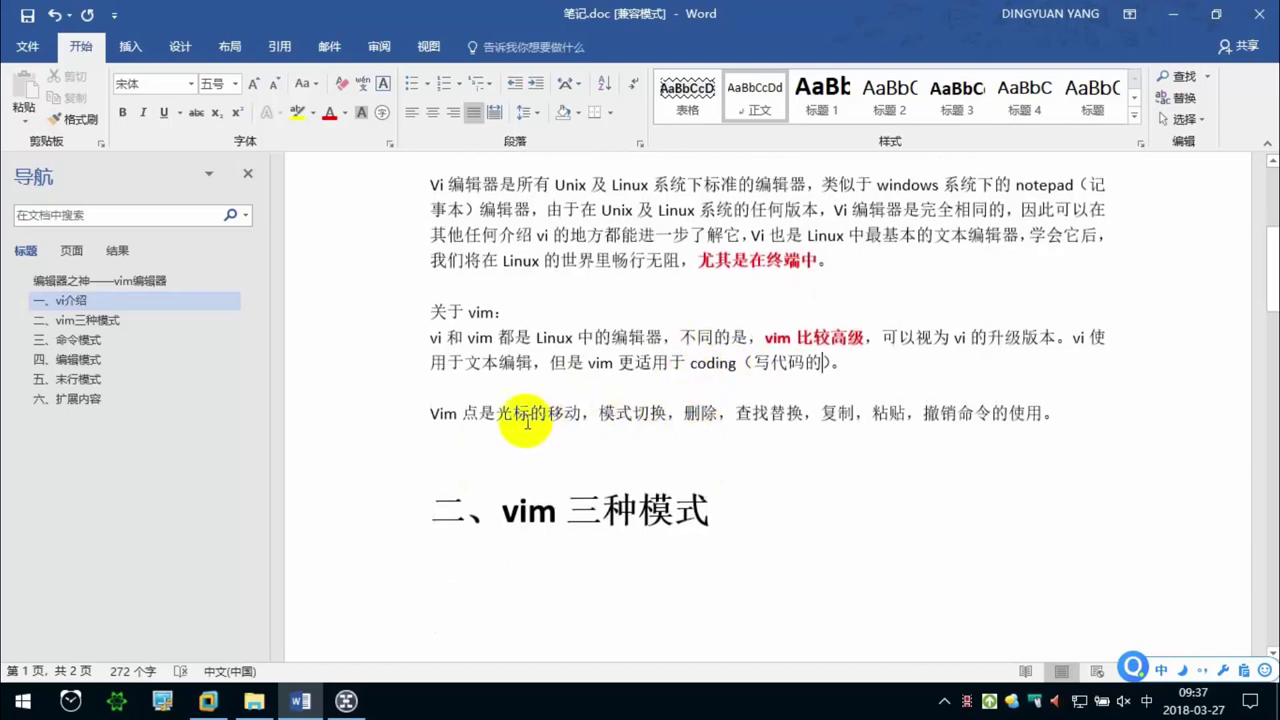
# Add 重点 after 'Vim' in the summary line and a full-width comma between 查找 and 替换.
pyautogui.click(479, 414)
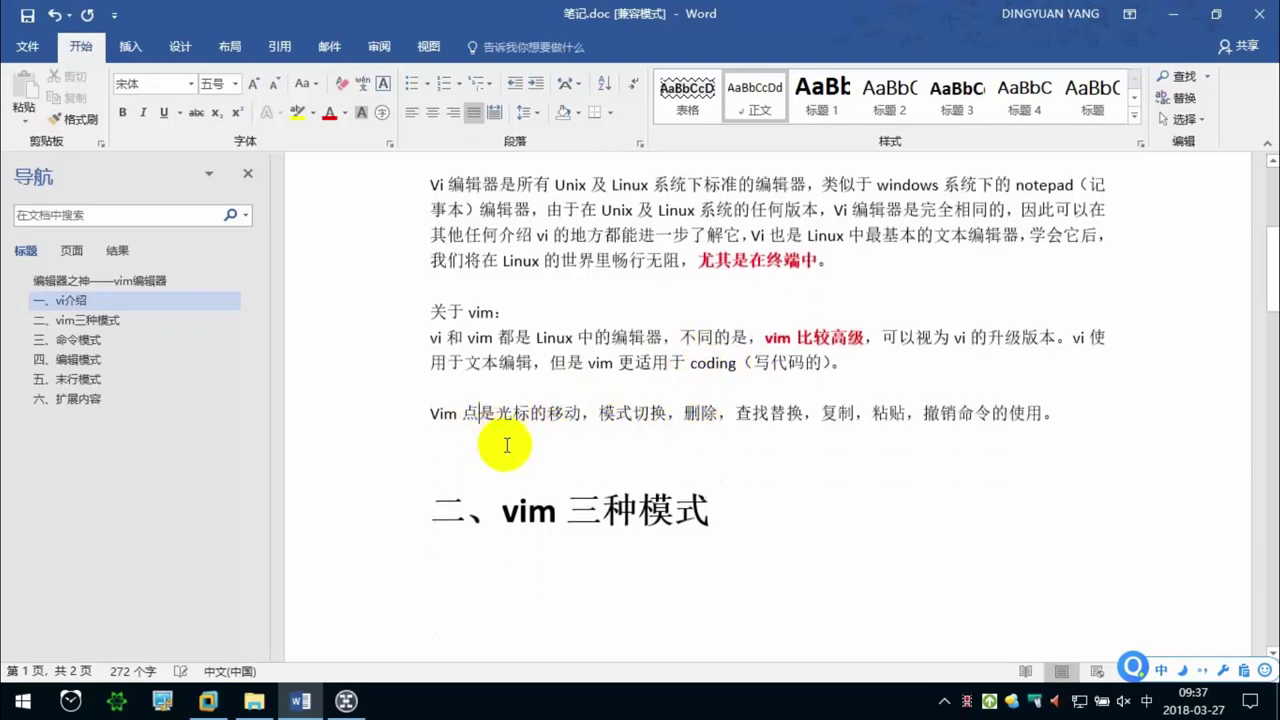
pyautogui.write('重点')
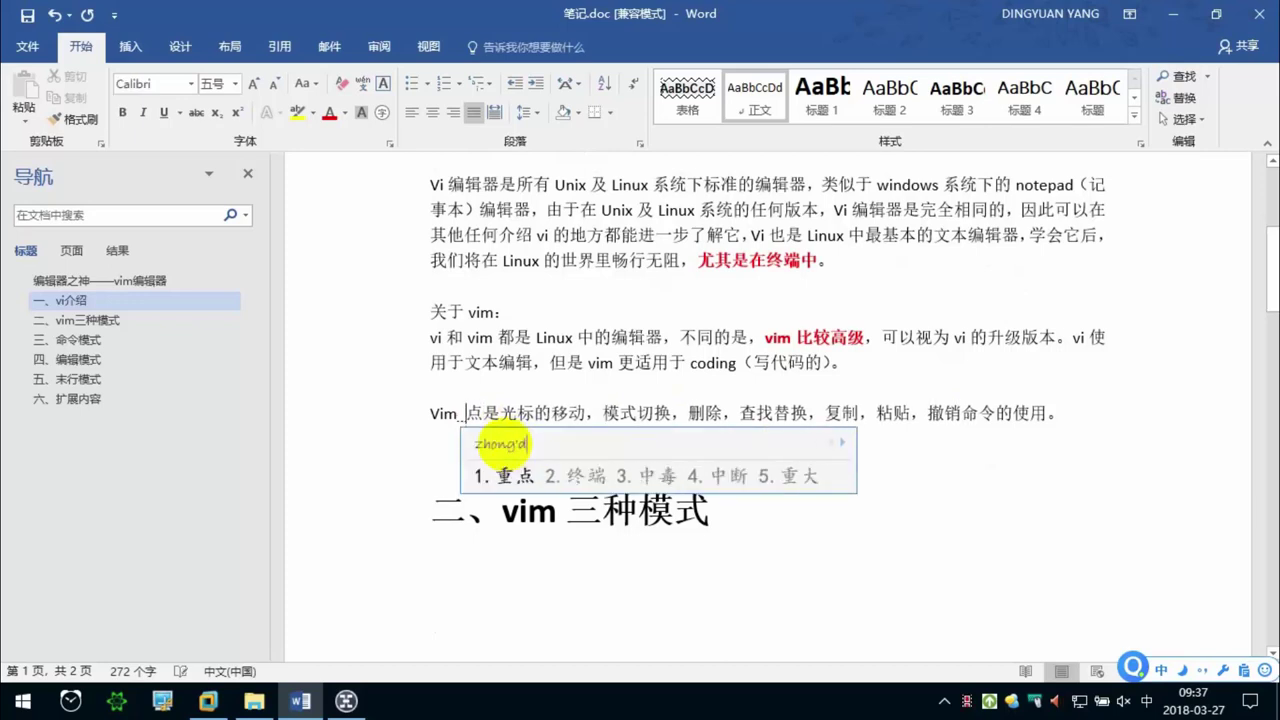
pyautogui.press('BackSpace')
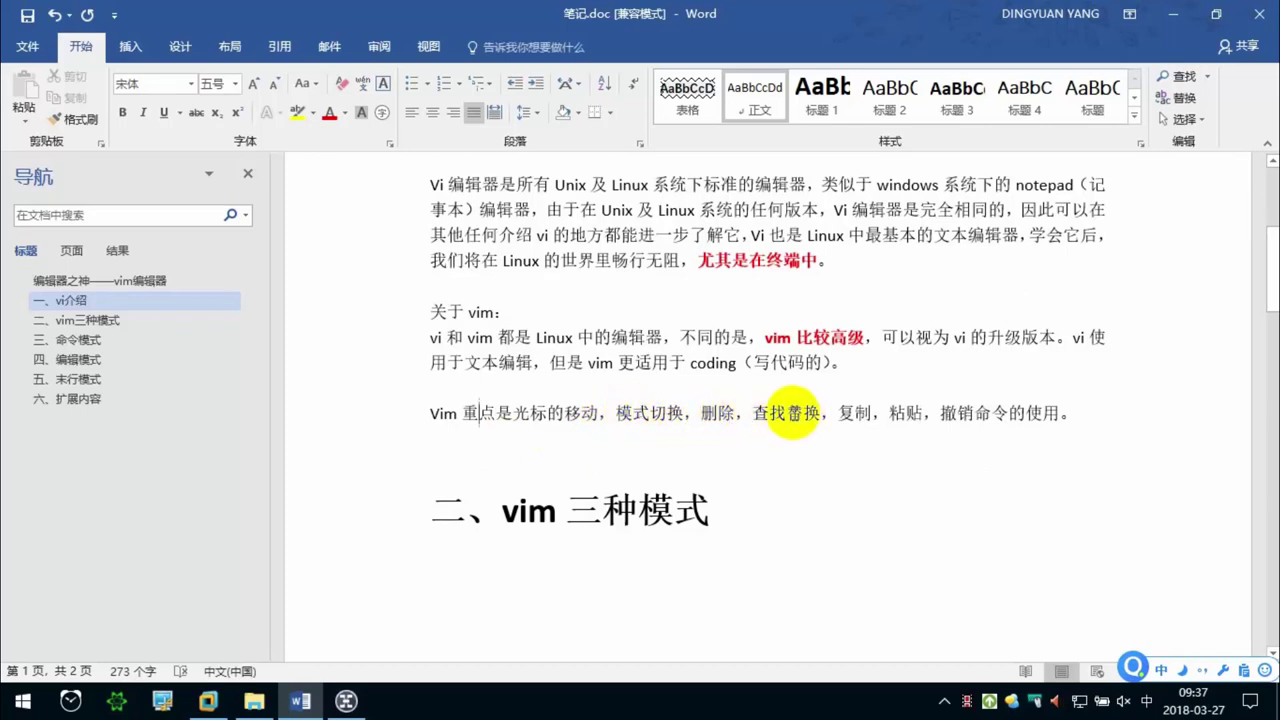
pyautogui.write('，')
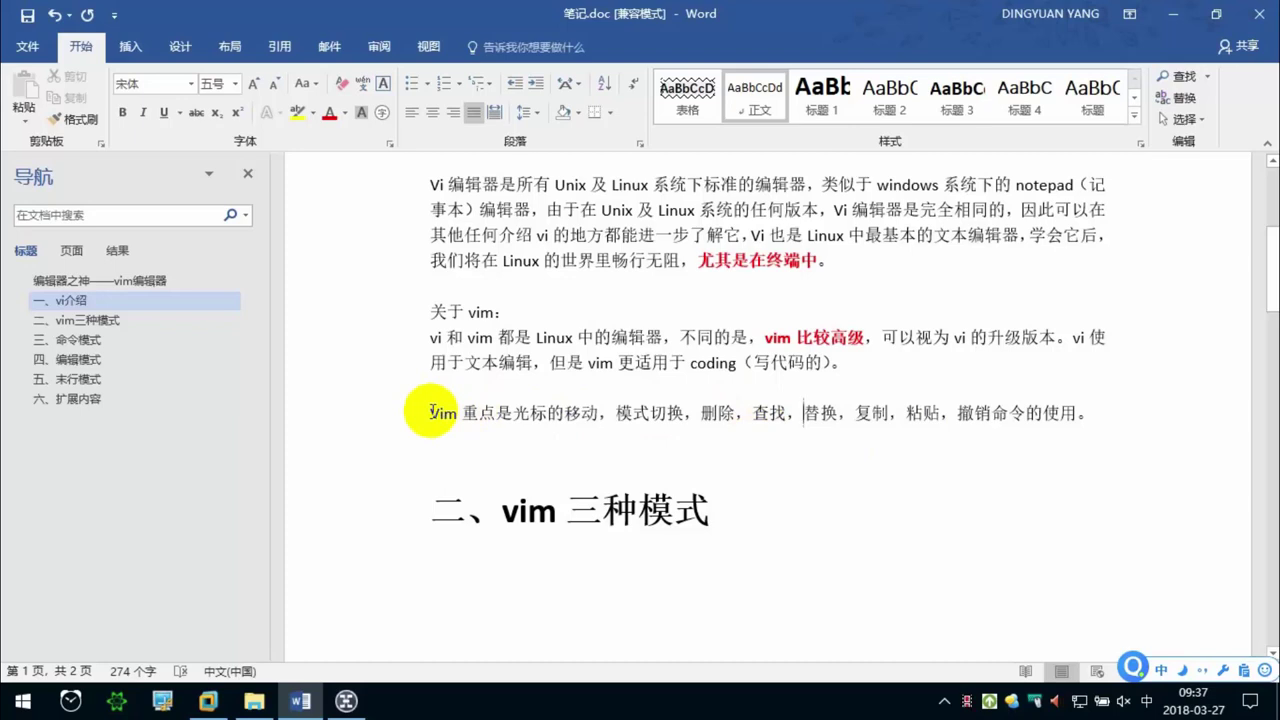
# Make the whole Vim summary line bold with a yellow highlight.
pyautogui.moveTo(430, 412); pyautogui.dragTo(1080, 413)
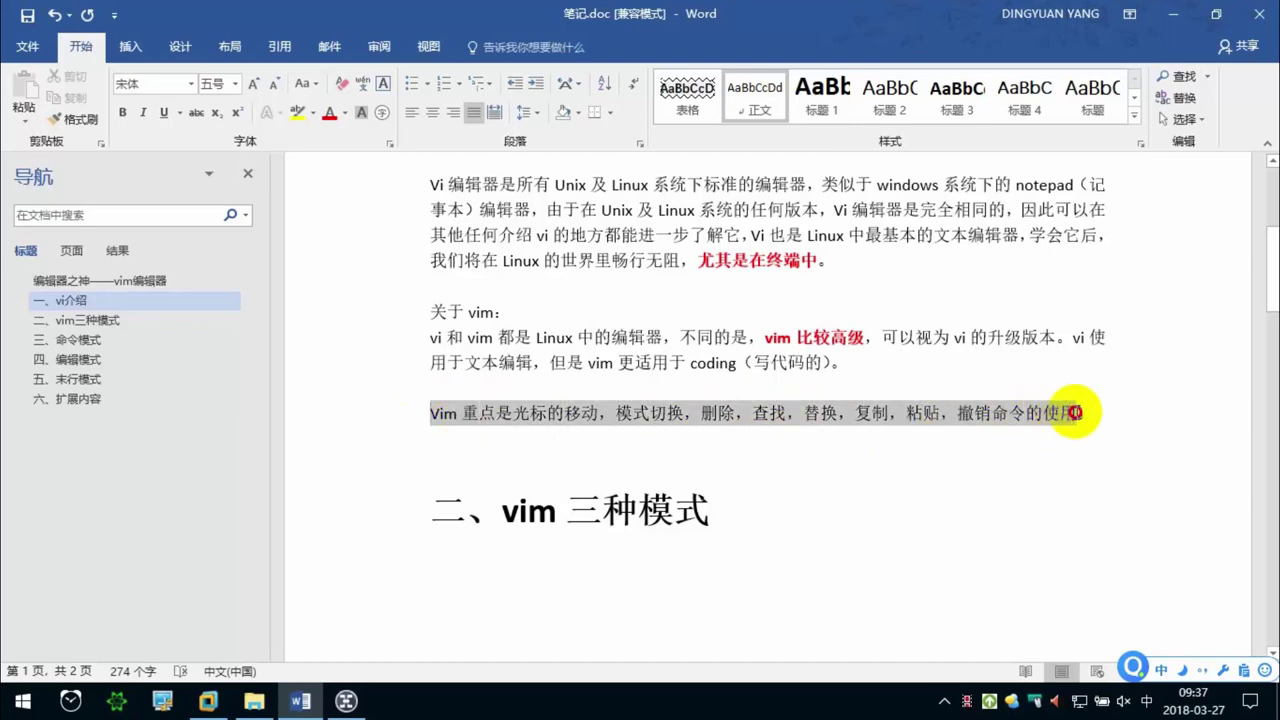
pyautogui.click(123, 111)
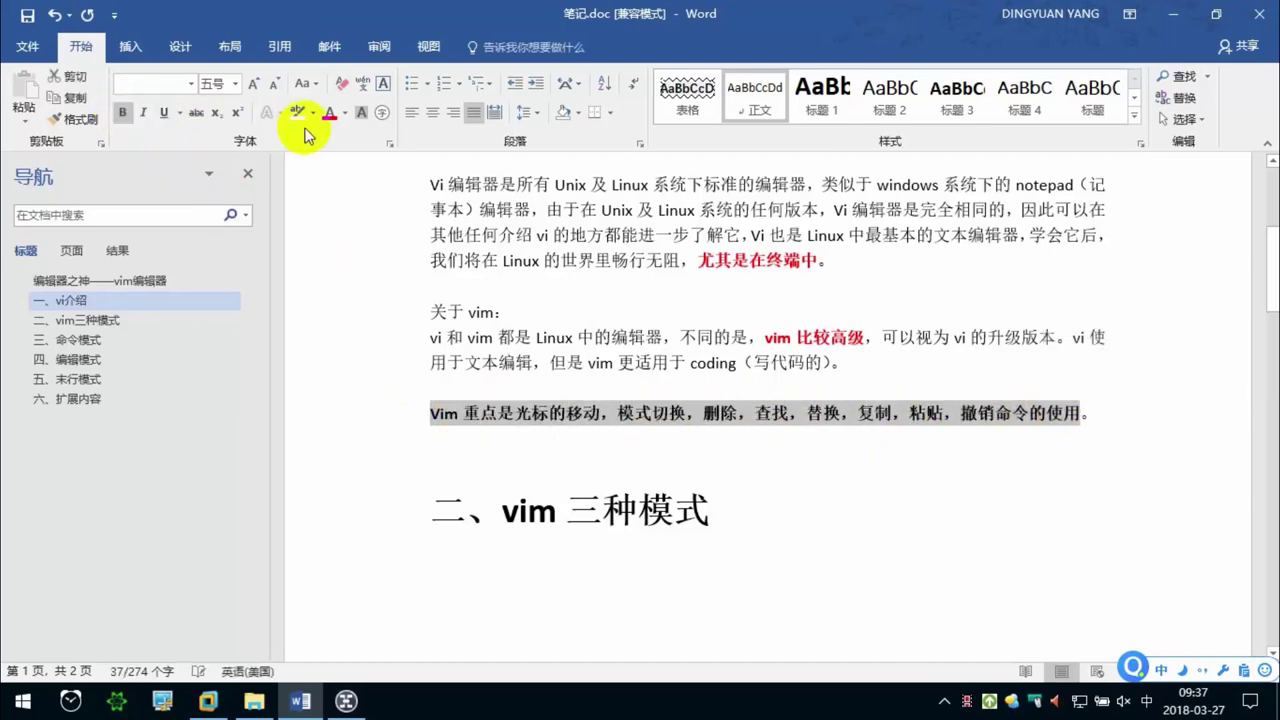
pyautogui.click(298, 112)
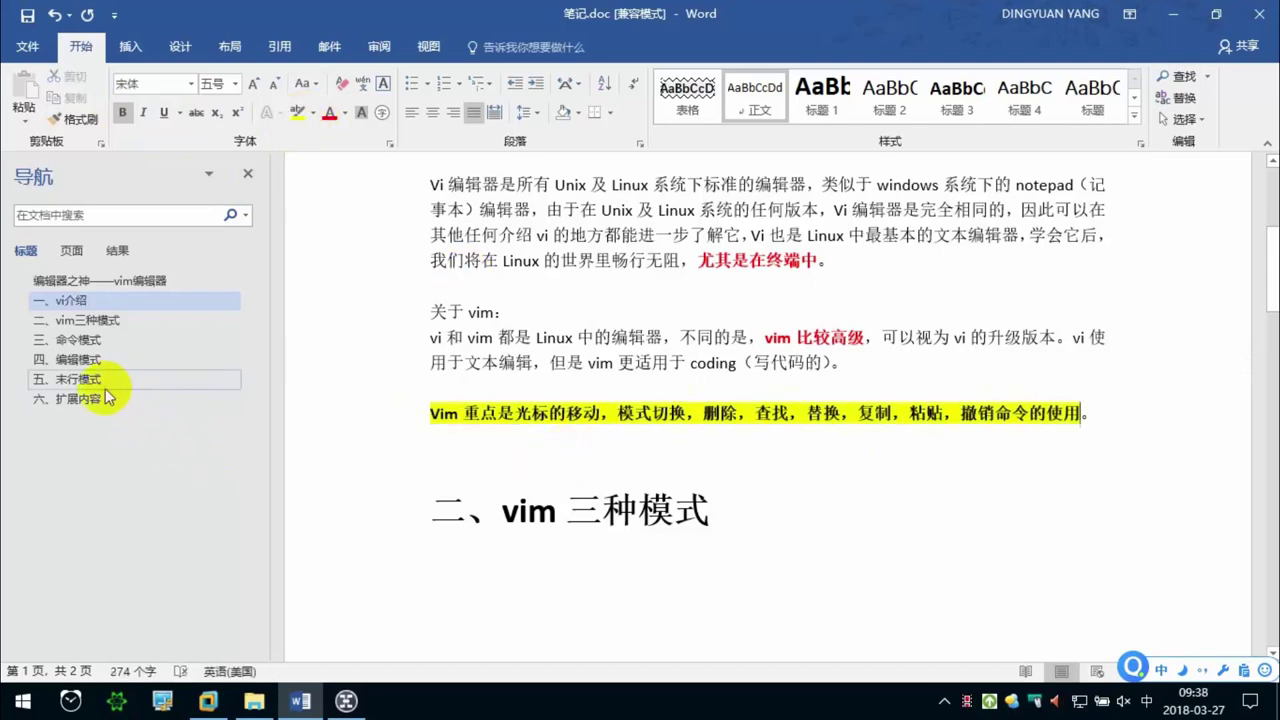
pyautogui.click(525, 432)
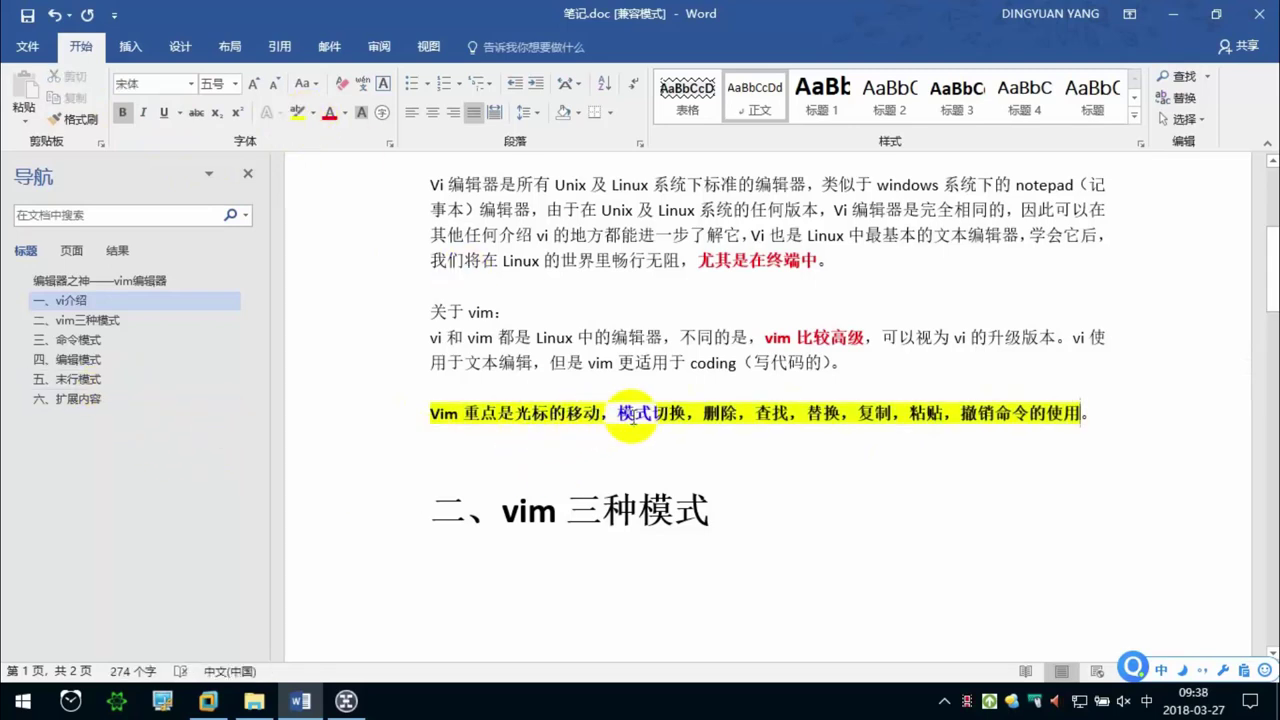
# Delete the blank line between the summary line and the vim 三种模式 heading.
pyautogui.doubleClick(731, 416)
pyautogui.scroll(-1, 700, 405)
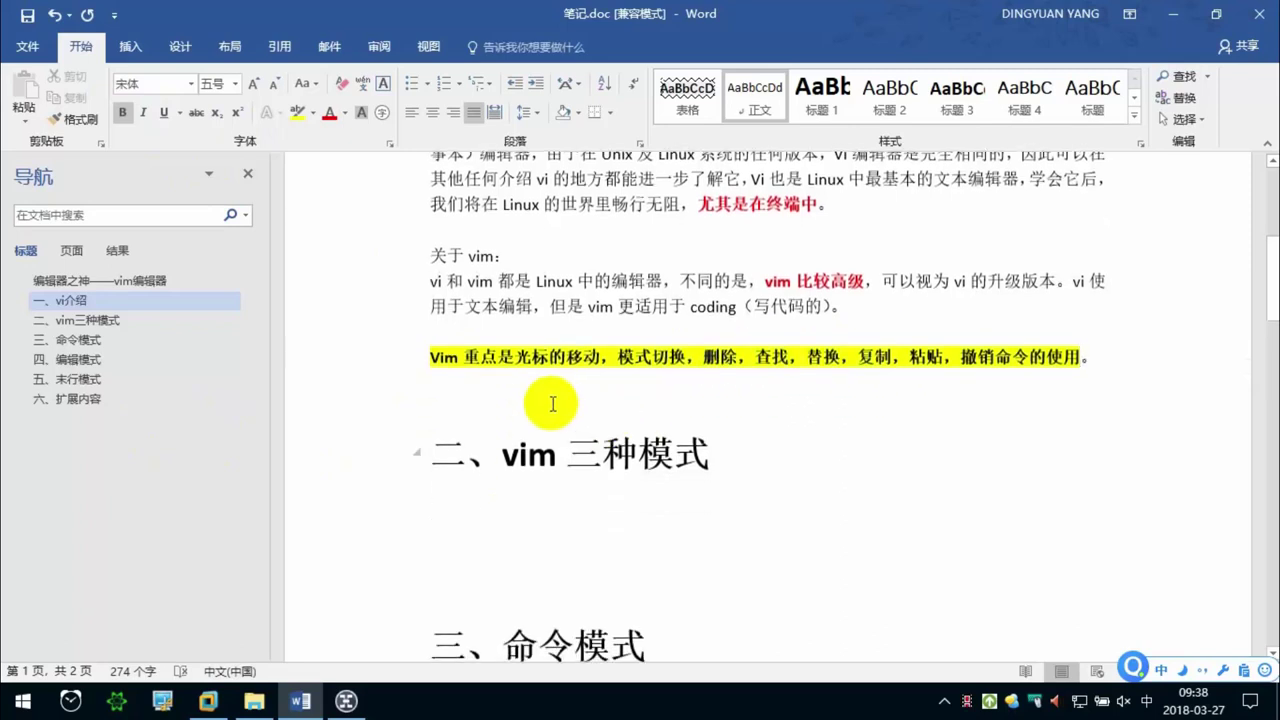
pyautogui.click(528, 391)
pyautogui.click(498, 385)
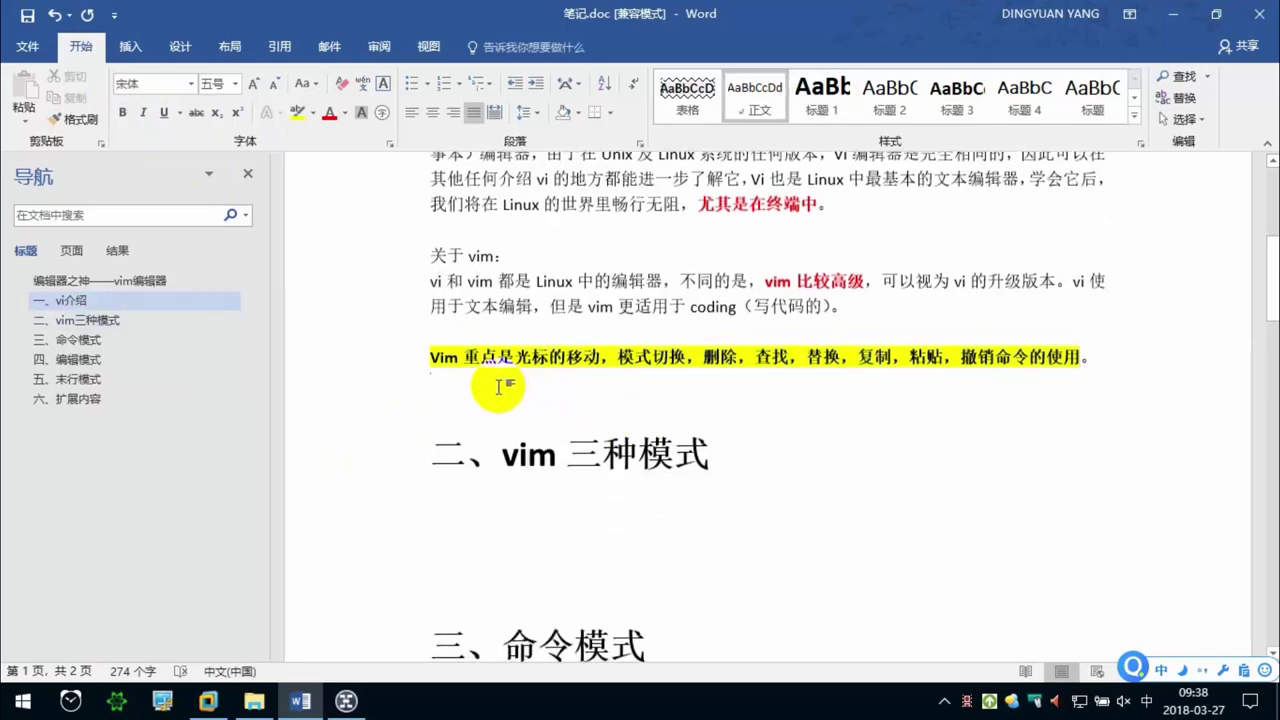
pyautogui.press('BackSpace')
pyautogui.click(458, 492)
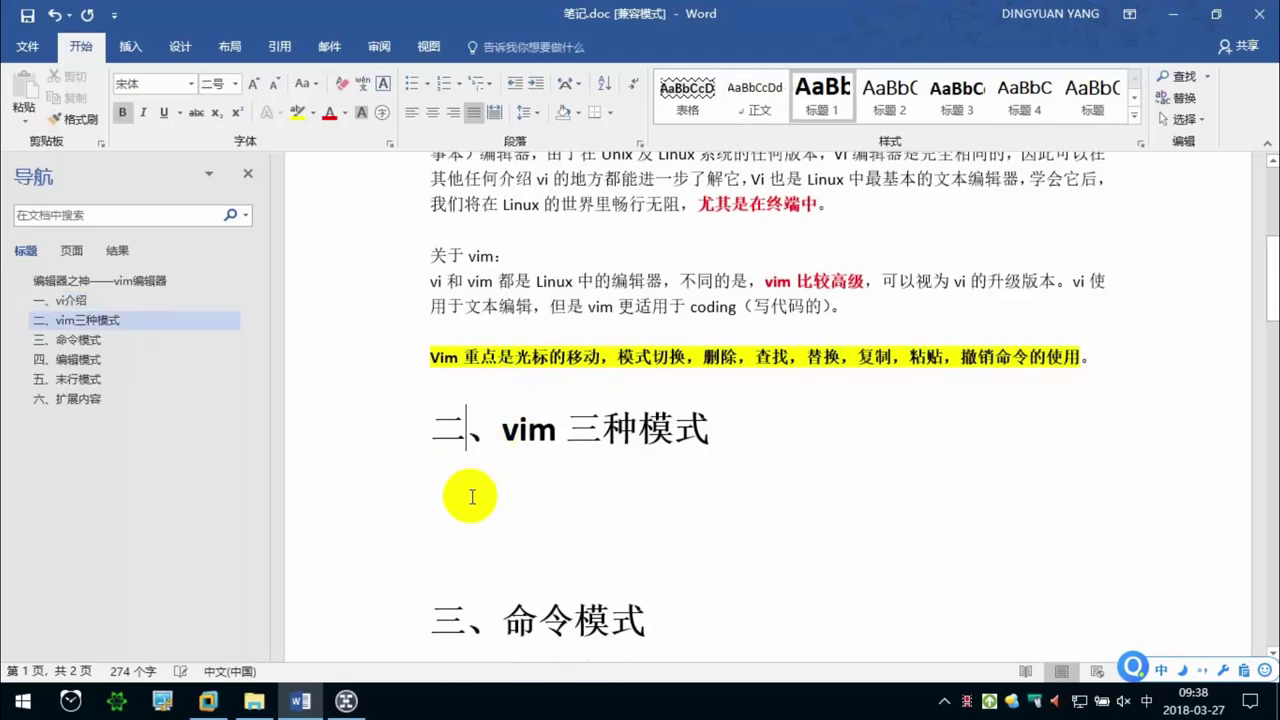
pyautogui.scroll(1, 571, 305)
pyautogui.scroll(2, 571, 310)
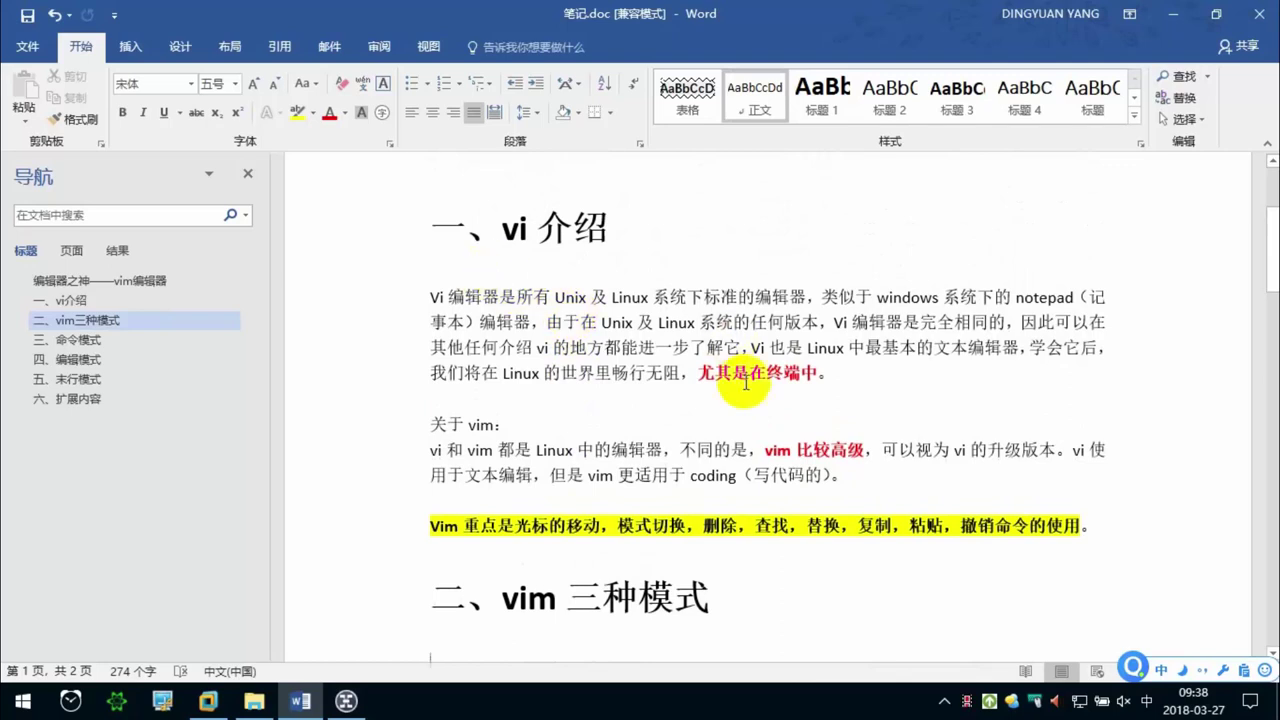